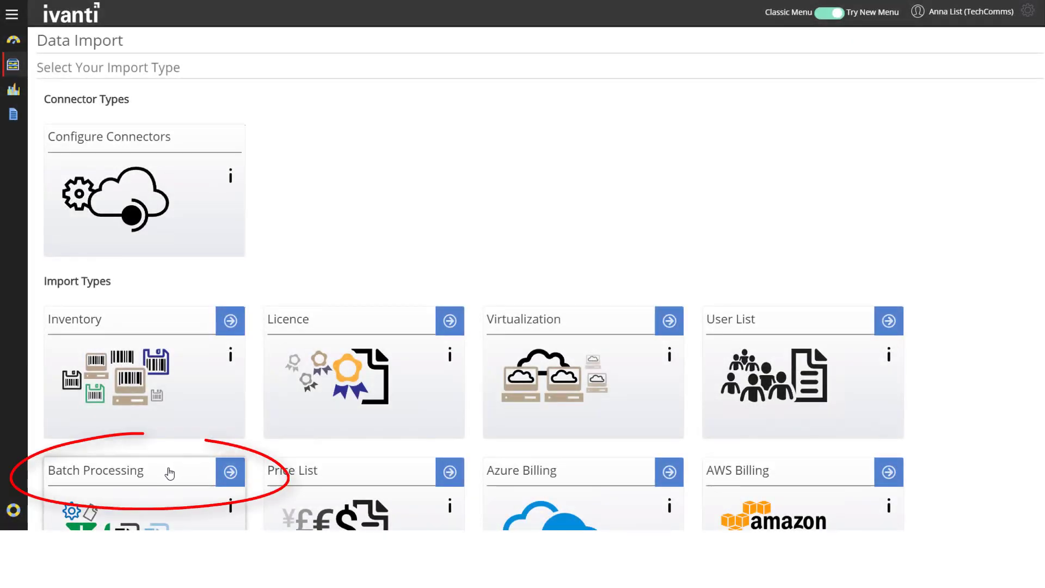
click(169, 472)
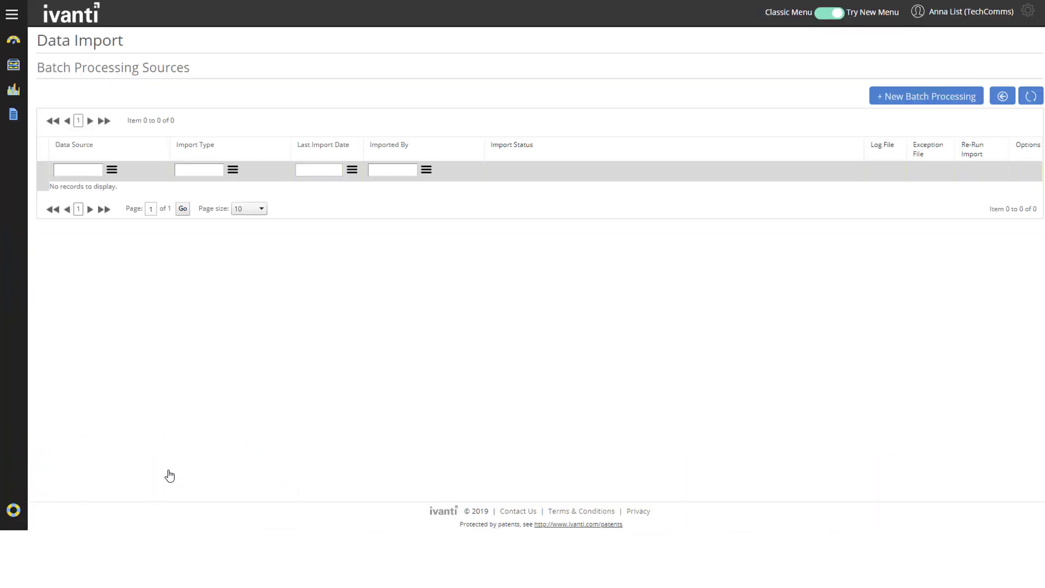
click(900, 102)
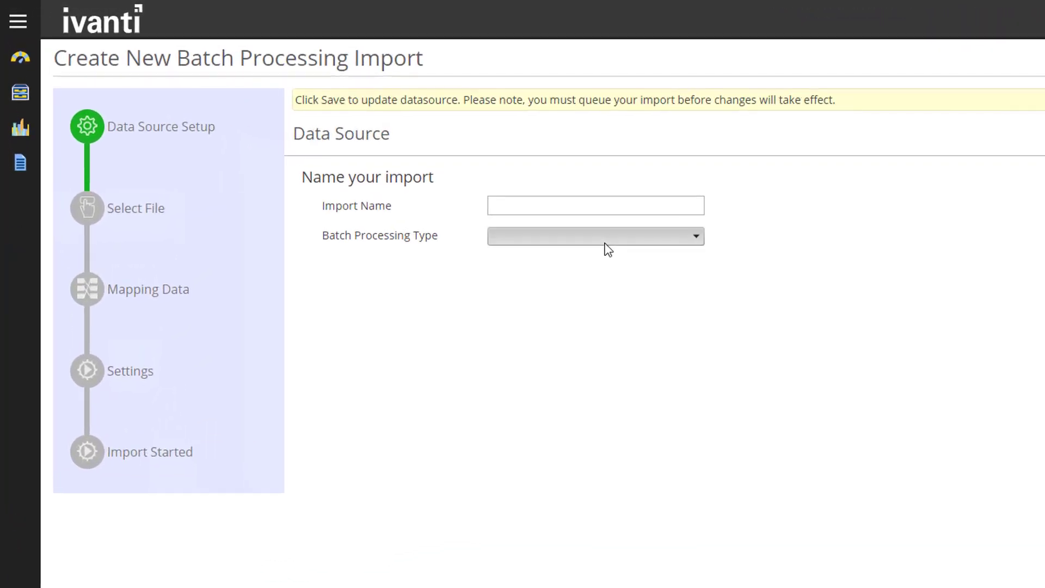
click(605, 244)
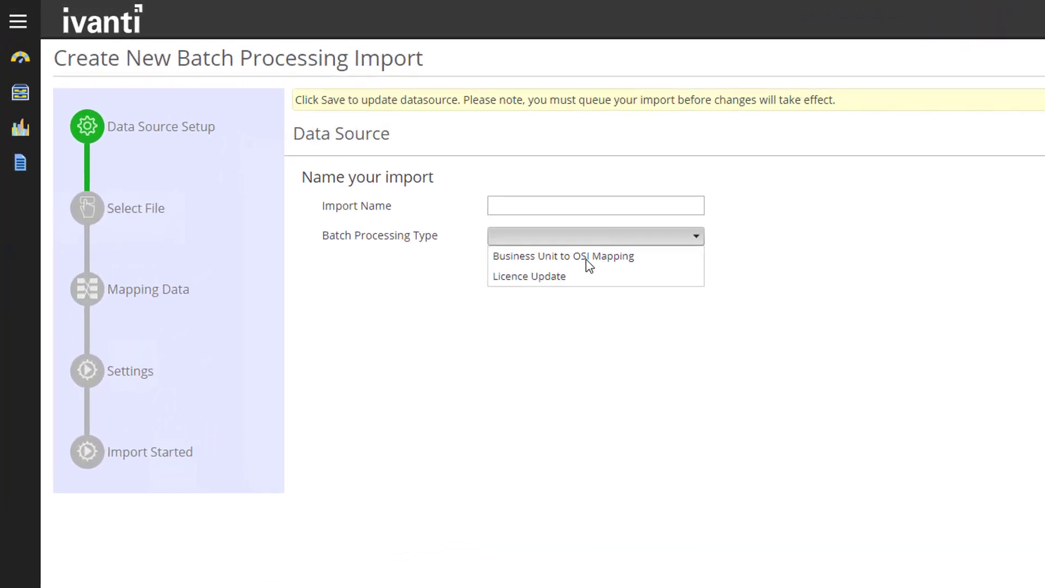
click(586, 257)
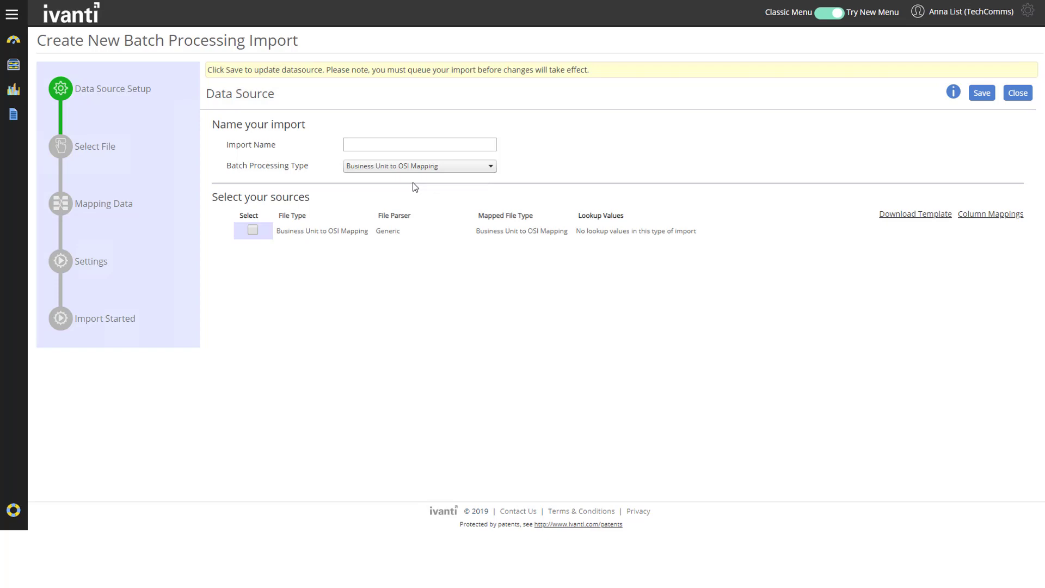
Open the list of OSIs belonging to the Imported: UNSPECIFIED business unit
mouse_move(21, 94)
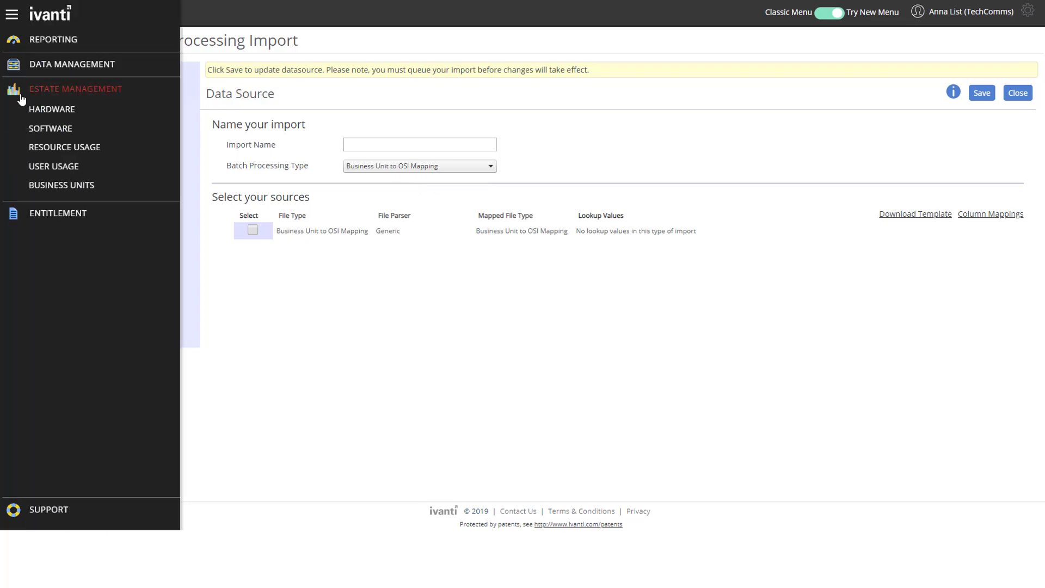
click(56, 185)
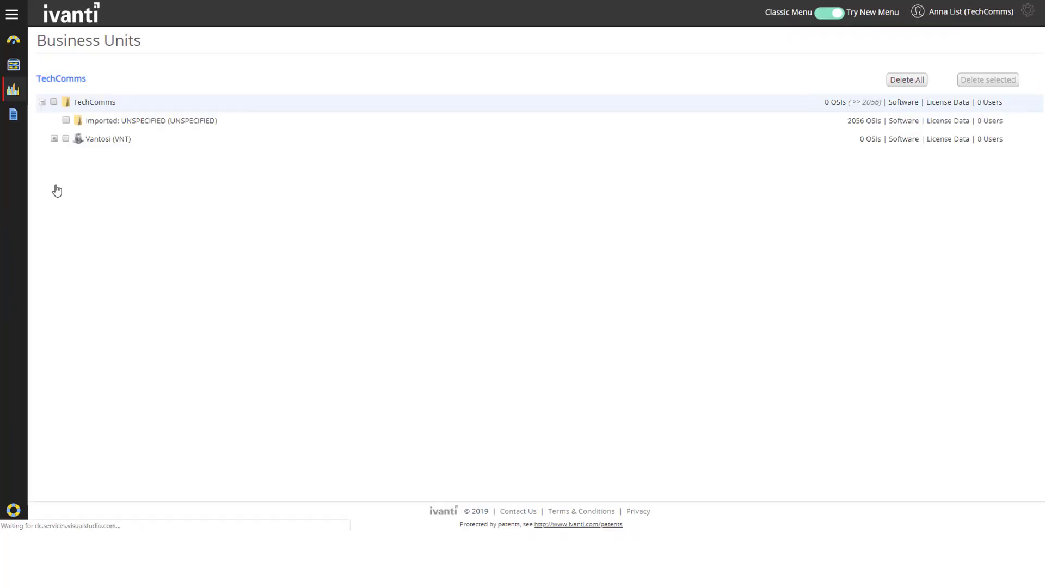
click(858, 125)
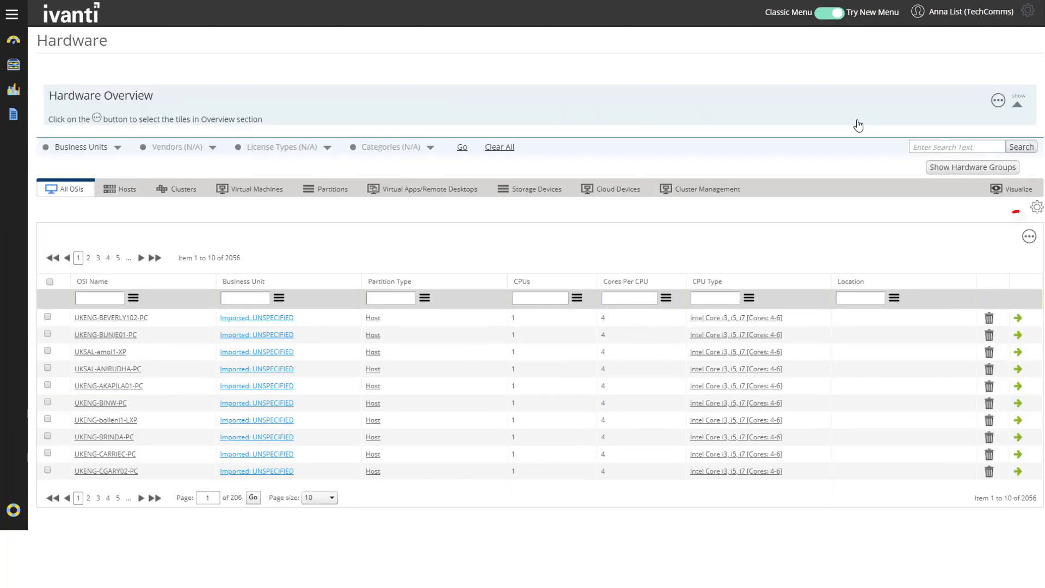
Export the hardware list of OSIs to Excel and open the downloaded HardwareGrid workbook
click(1034, 239)
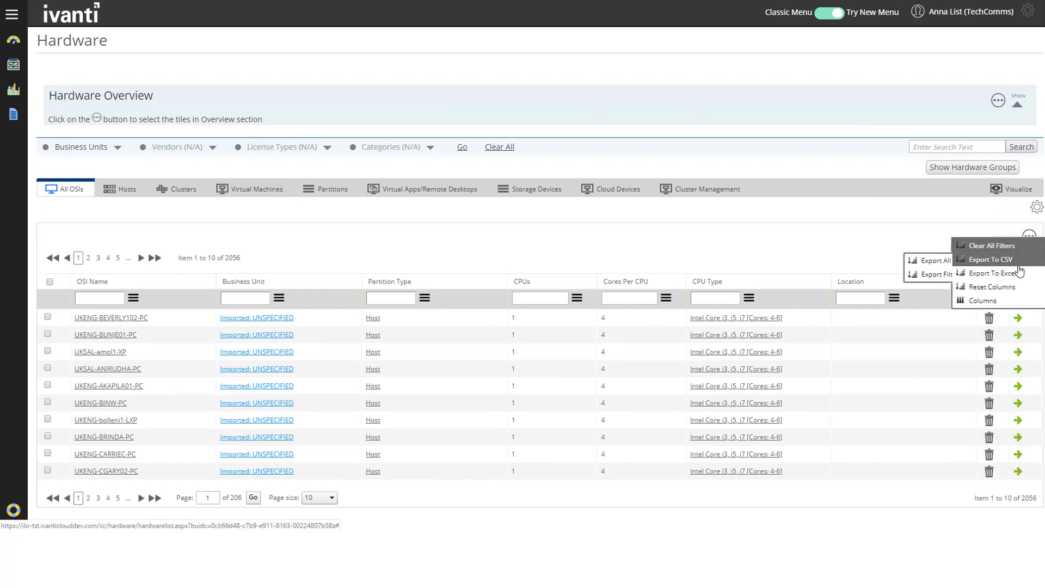
mouse_move(998, 275)
click(882, 288)
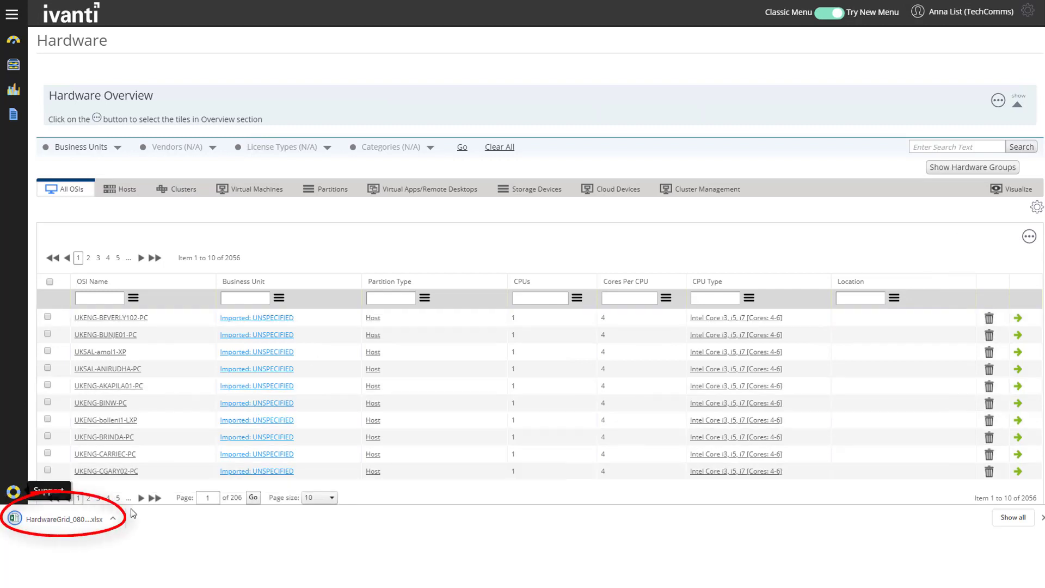
click(112, 518)
click(132, 446)
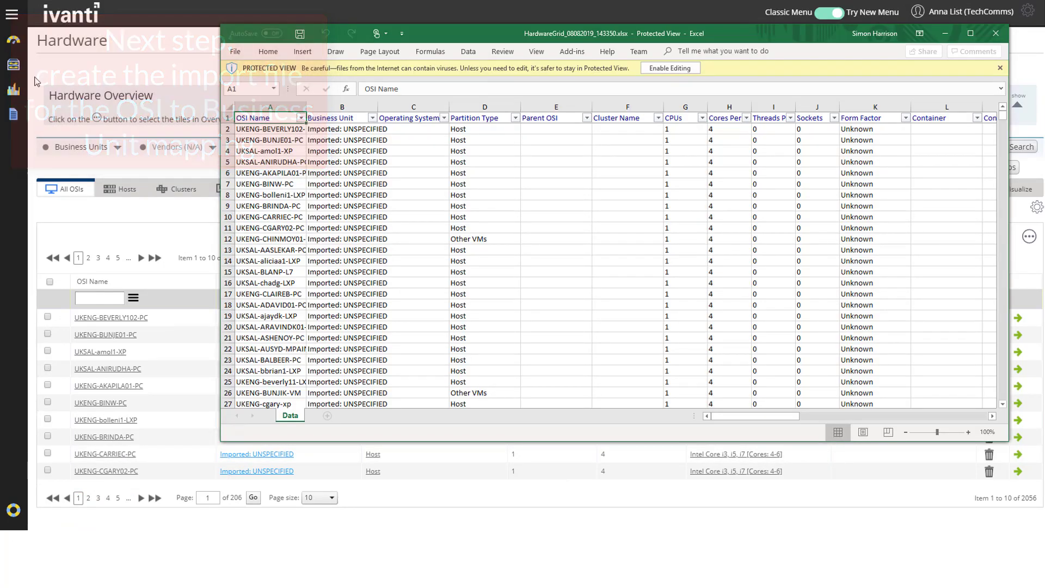
Start a new batch processing import in the Data Import area
click(25, 72)
click(56, 86)
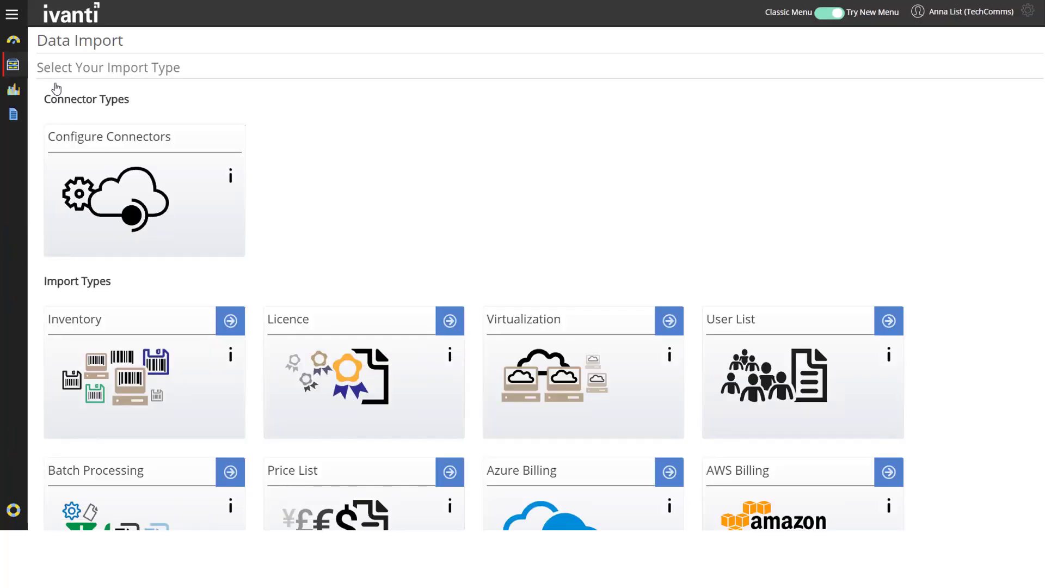
click(167, 496)
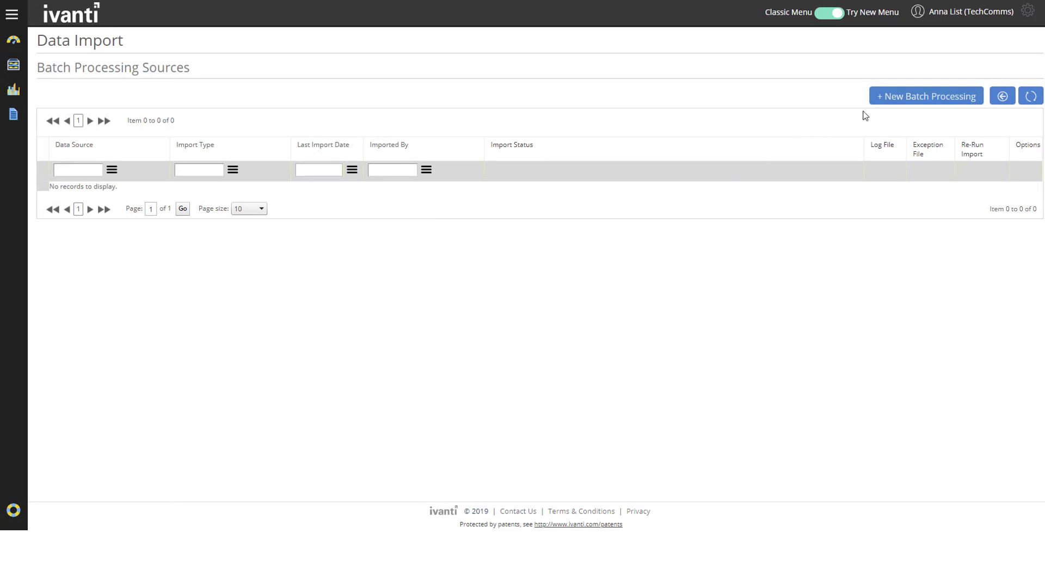
click(901, 98)
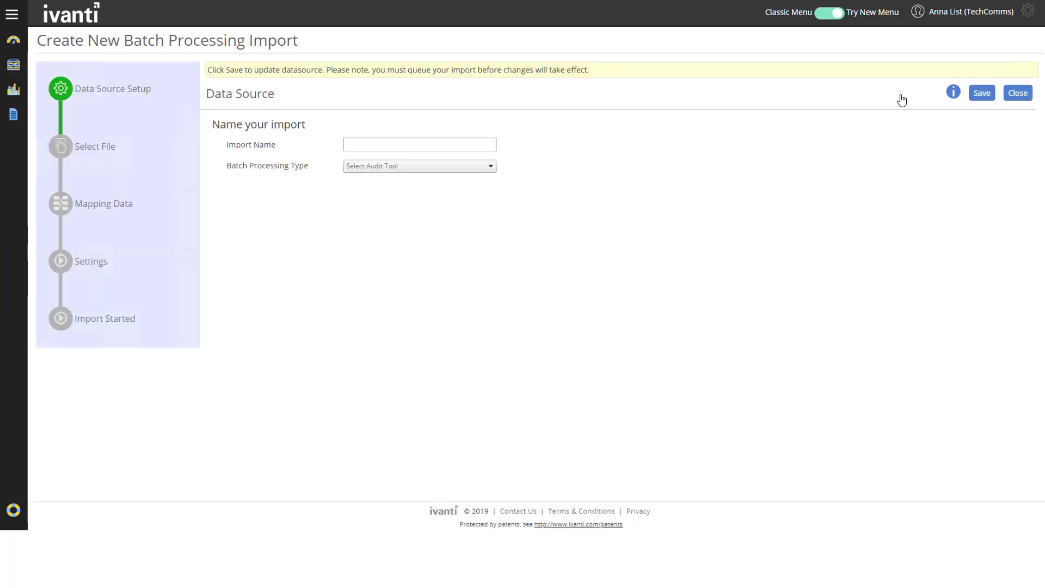
Name the import "OSI to BU mapping", set its type to Business Unit to OSI Mapping and select the matching source
click(360, 142)
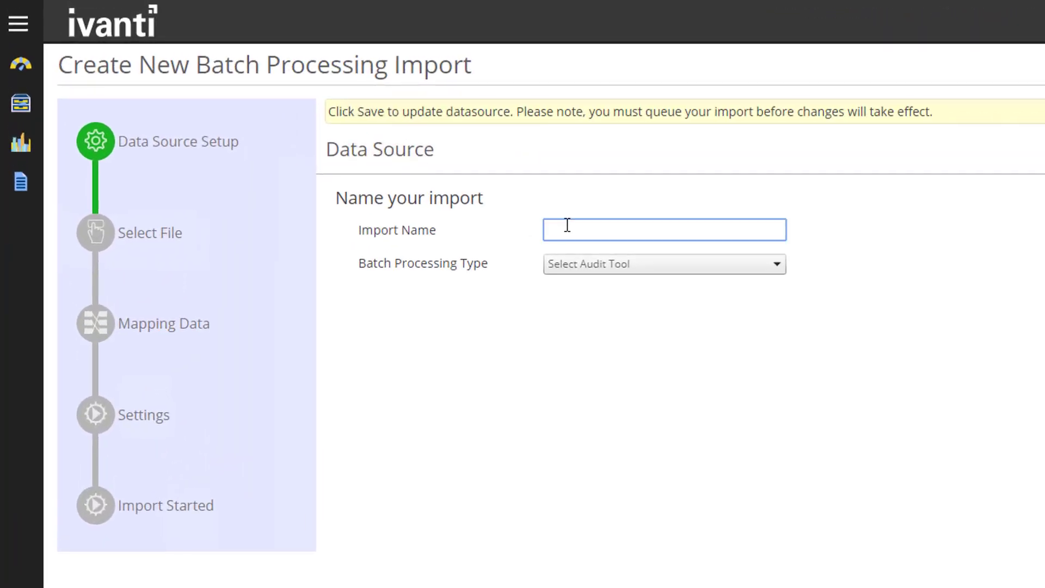
text(OSI to BU mapping)
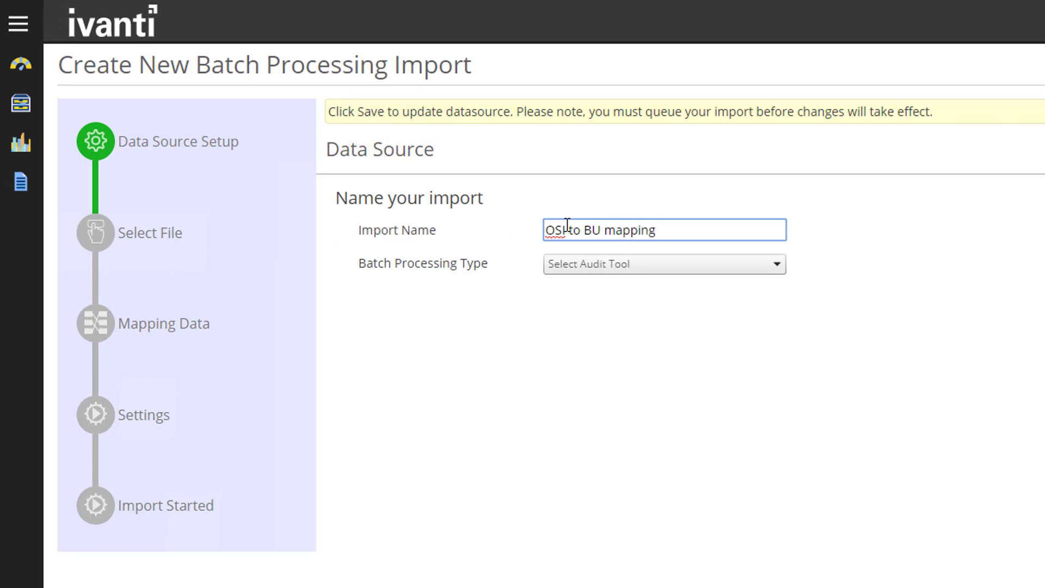
click(580, 257)
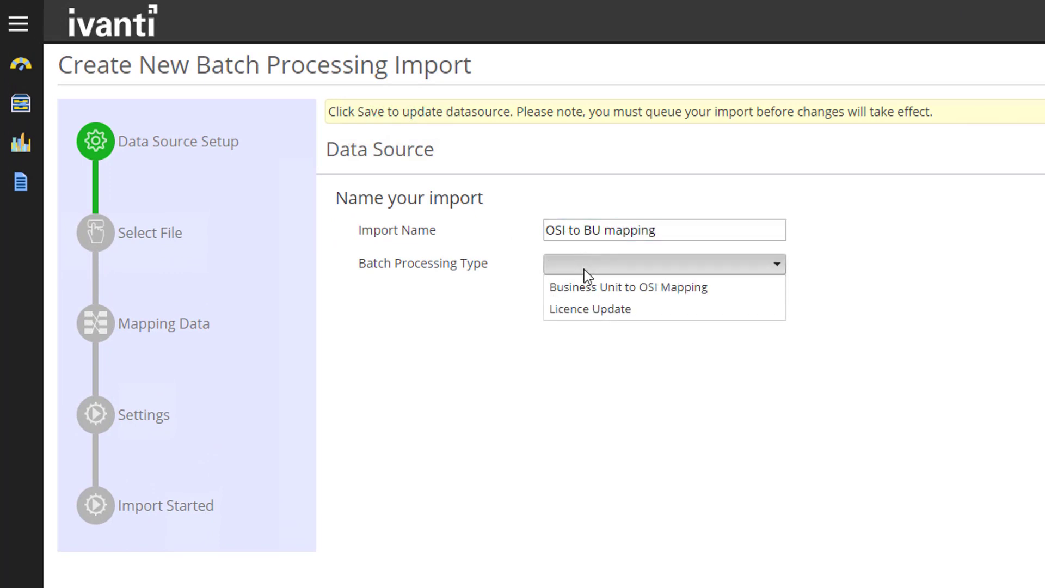
click(583, 283)
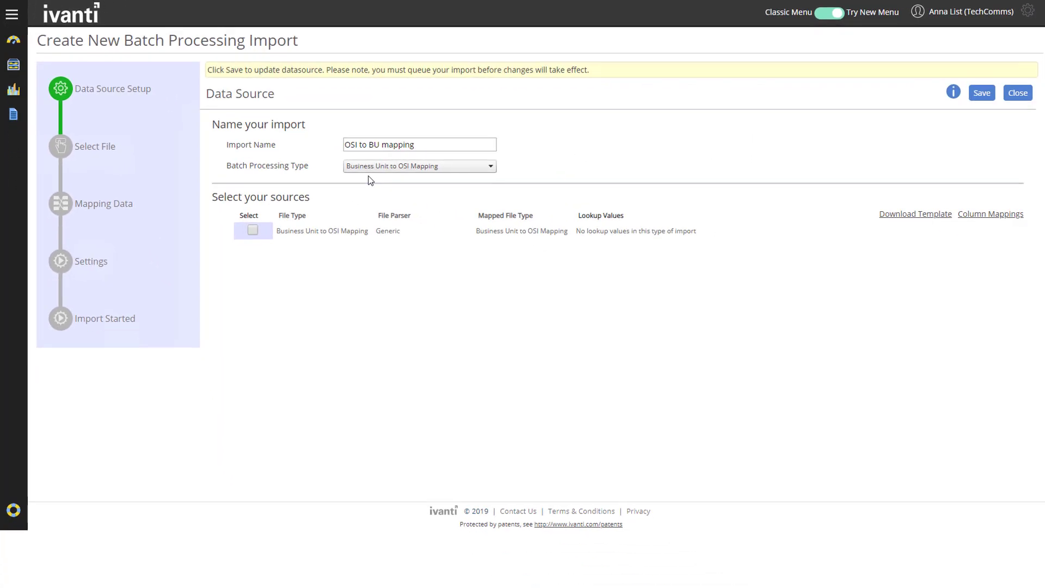
click(251, 231)
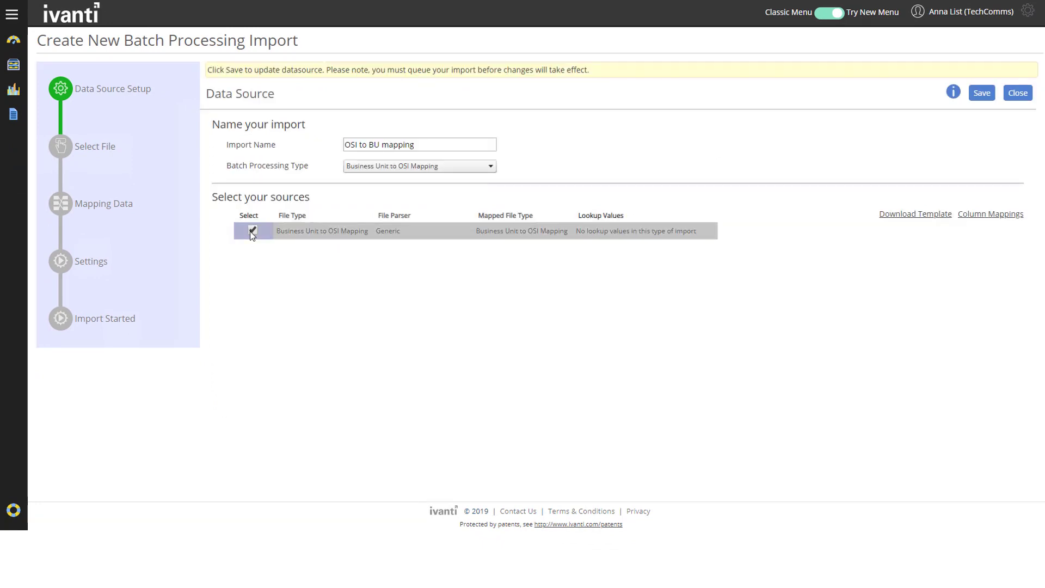
Download the Business Unit to OSI Mapping template and open it in Excel
click(887, 215)
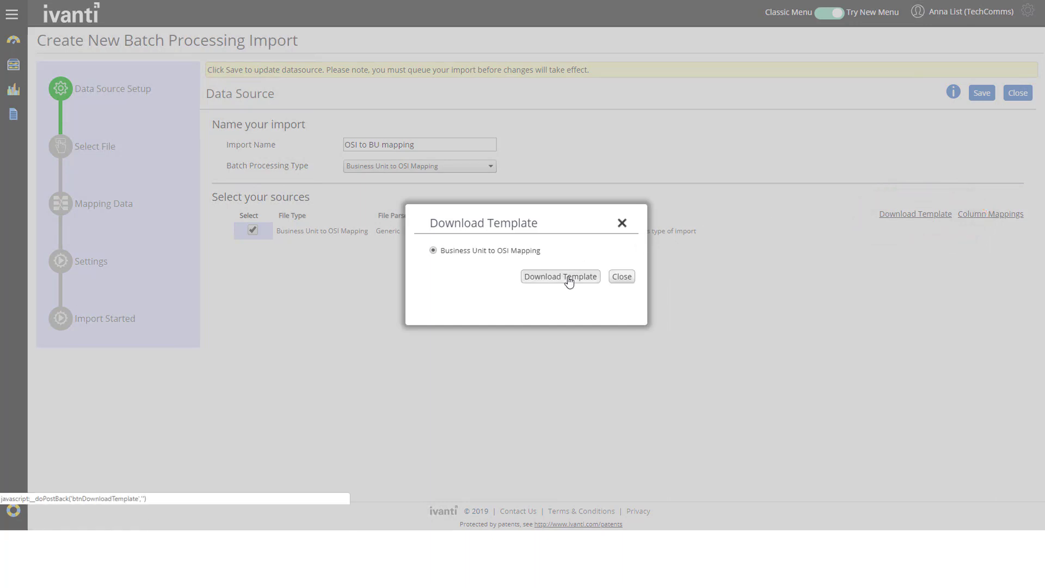
click(568, 278)
click(625, 278)
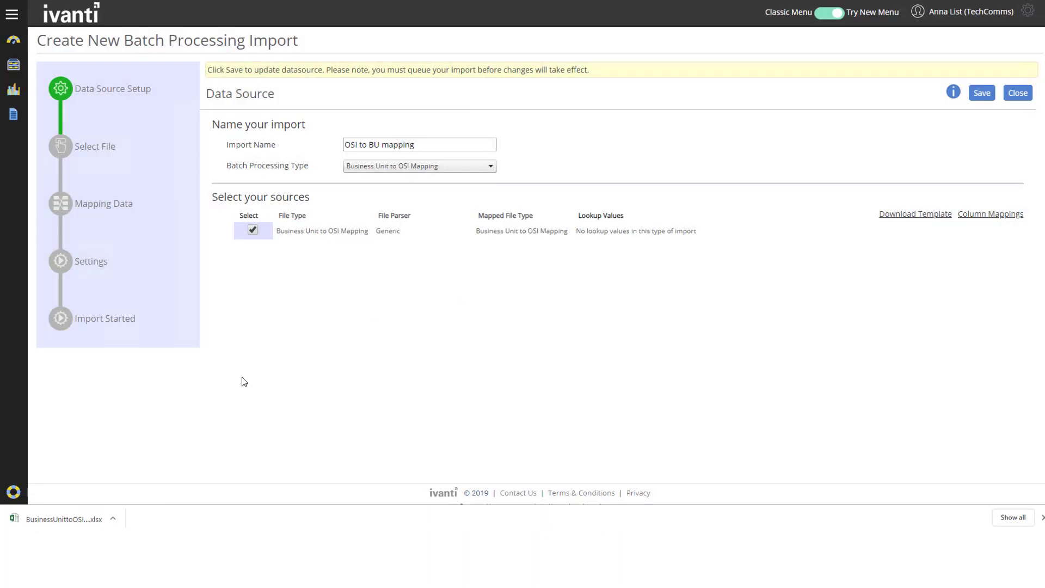
click(117, 516)
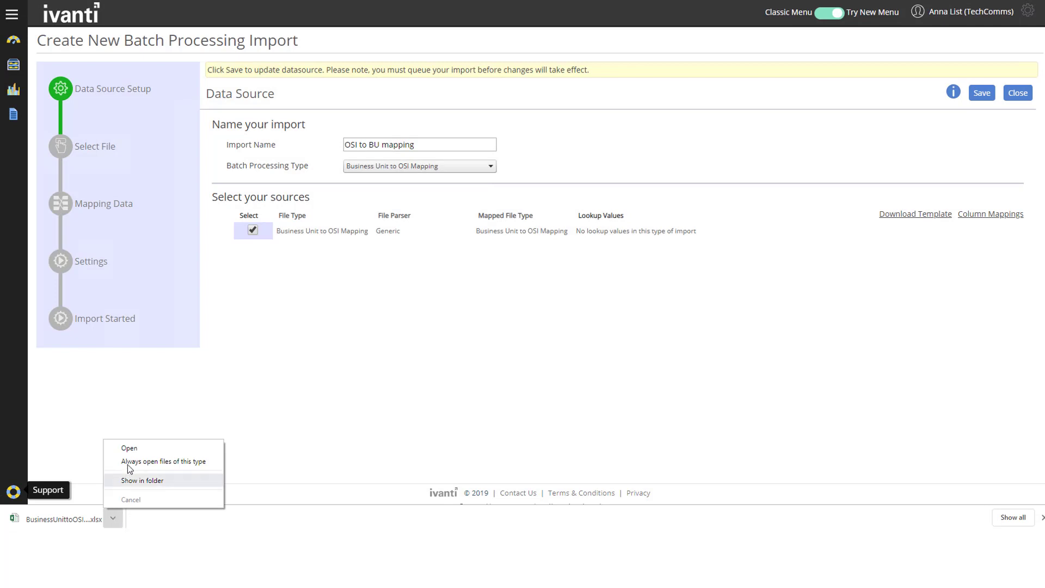
click(133, 447)
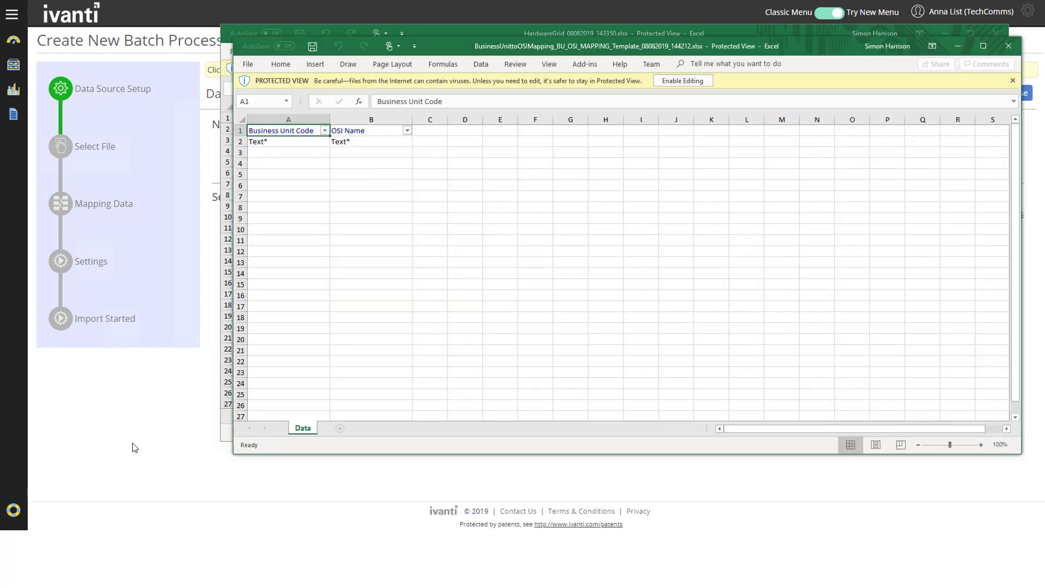
Enable editing of the template and save it in C:\temp as BusinessUnittoOSIMapping_BU_OSI_MAPPING.xlsx
click(678, 82)
click(258, 79)
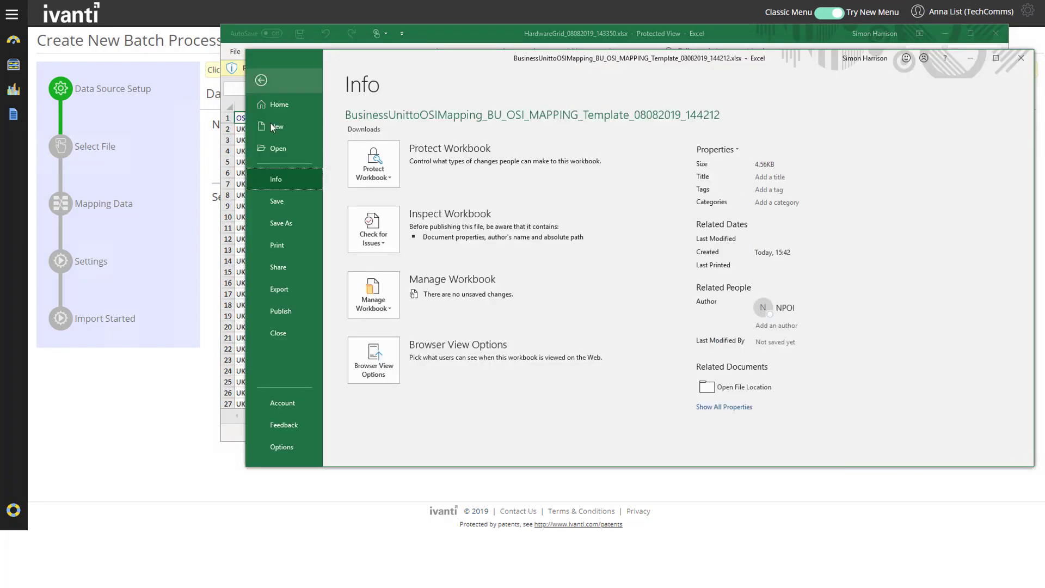
click(277, 224)
click(470, 305)
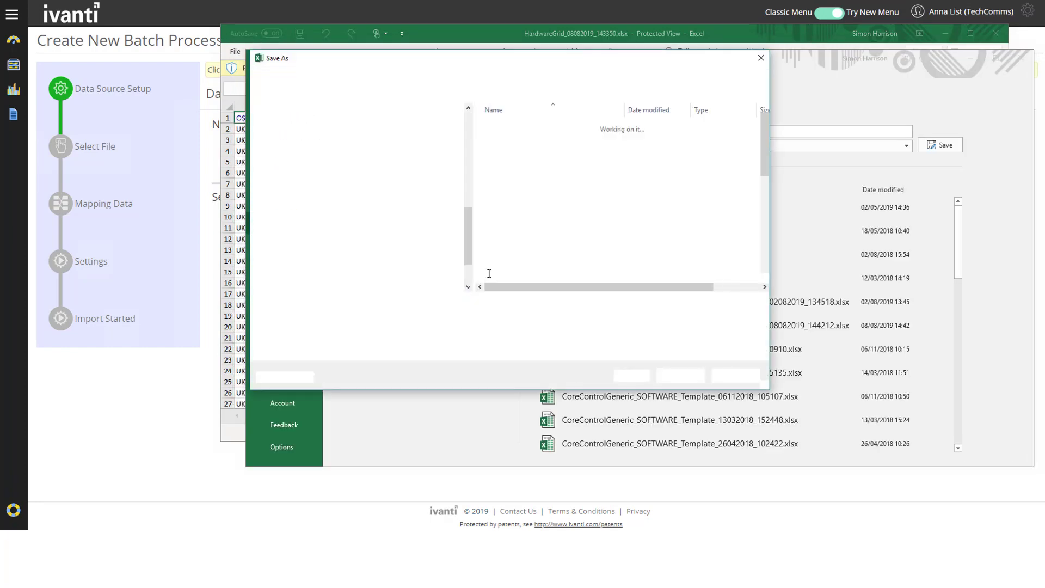
click(461, 75)
text(C:	emp)
key(Return)
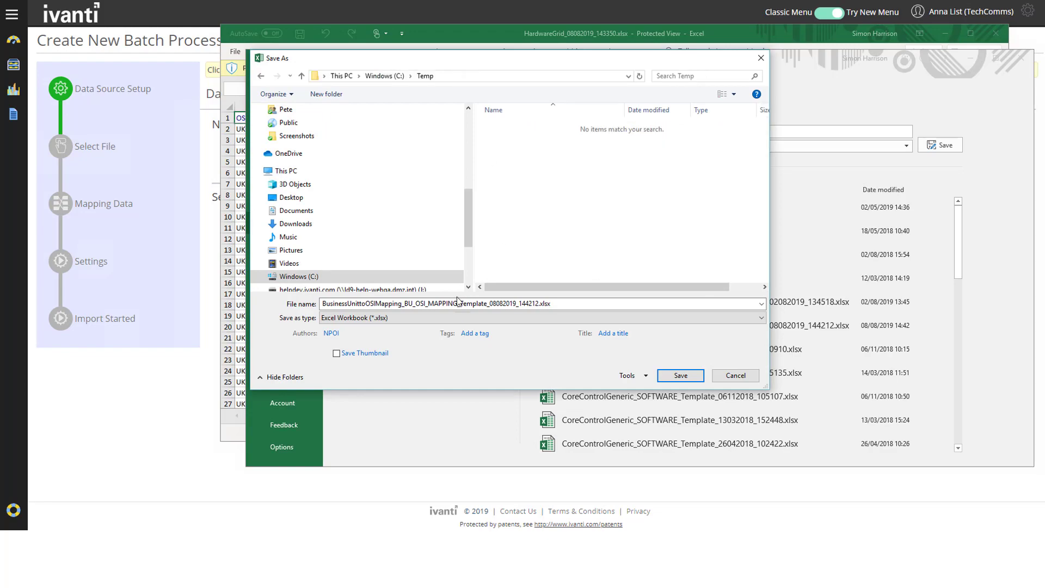
drag(458, 304, 538, 303)
key(BackSpace)
key(Return)
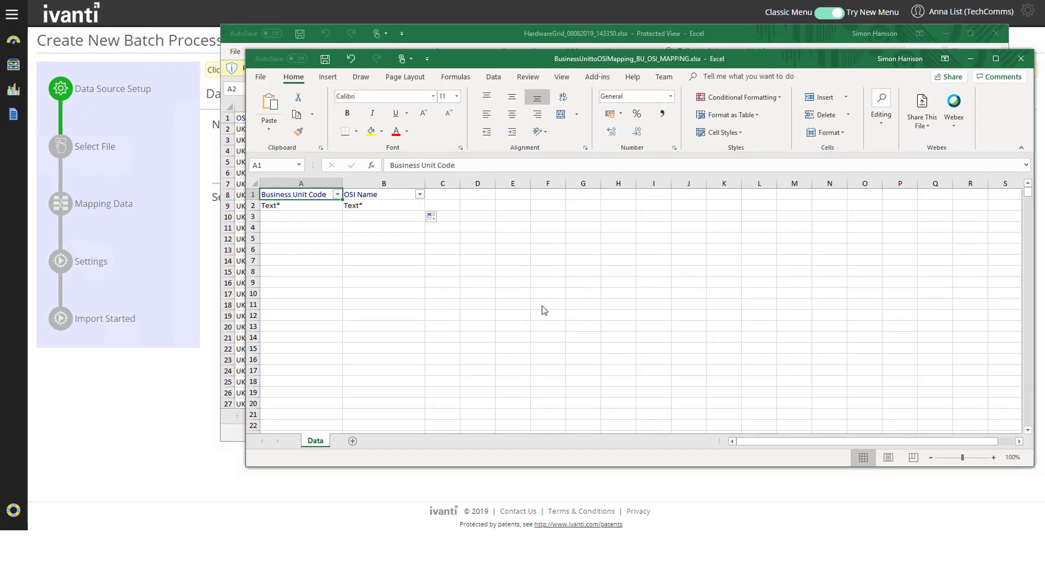
Copy all OSI names from the HardwareGrid workbook into the mapping workbook's OSI Name column, starting at cell B2
click(550, 41)
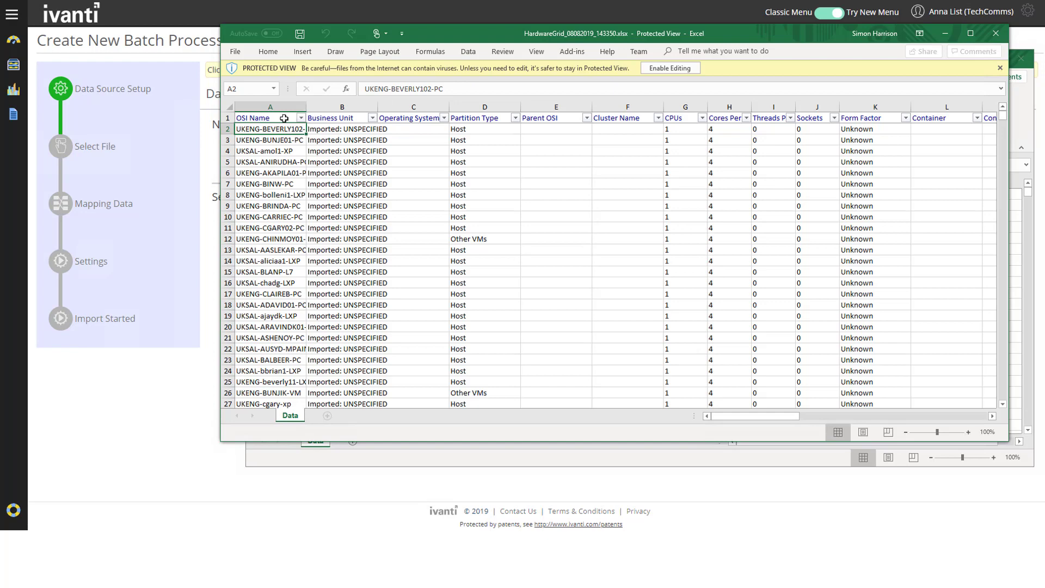
key(ctrl+shift+Down)
key(ctrl+c)
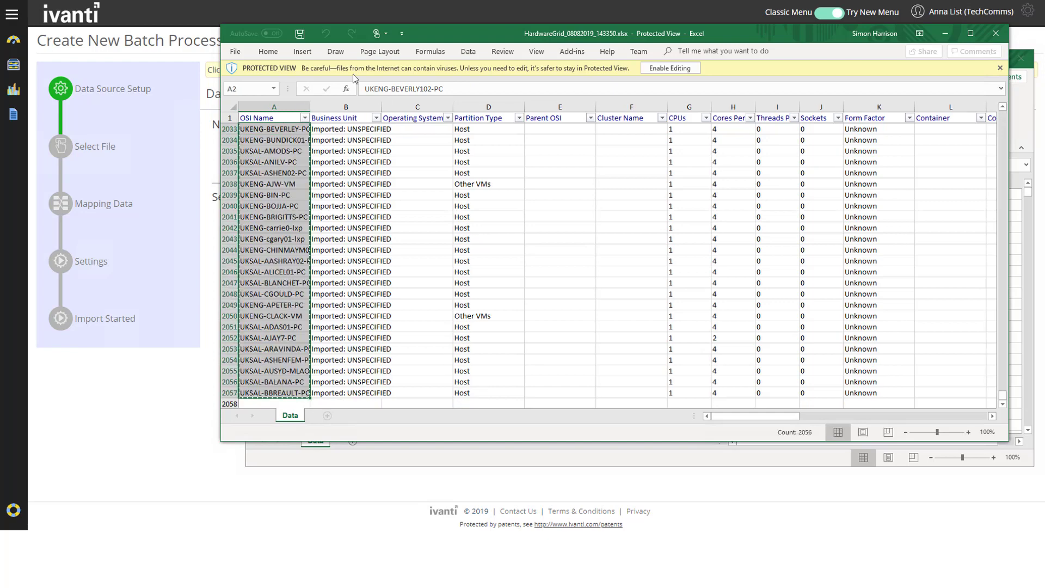
click(1022, 124)
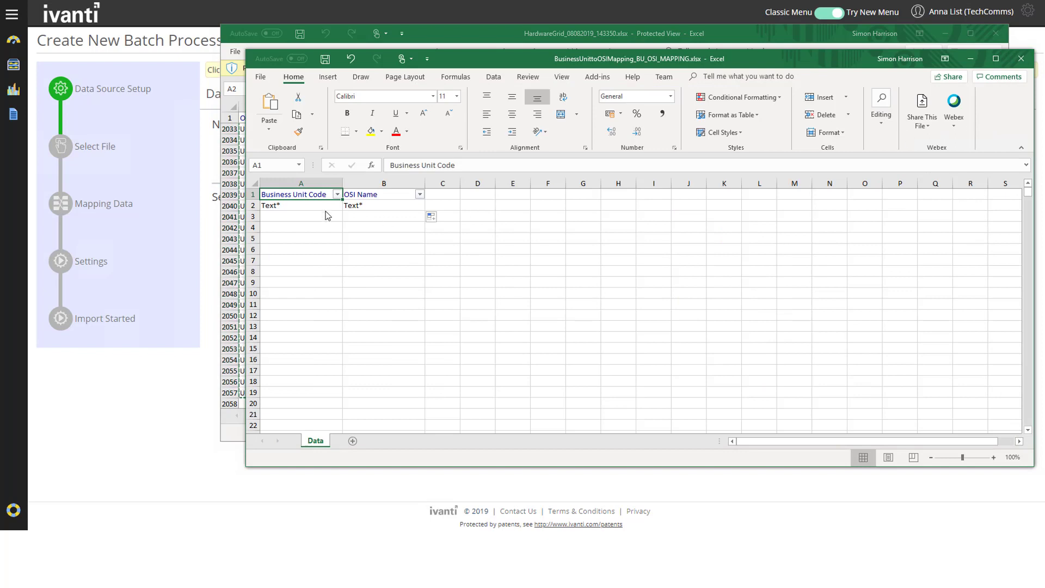
click(361, 207)
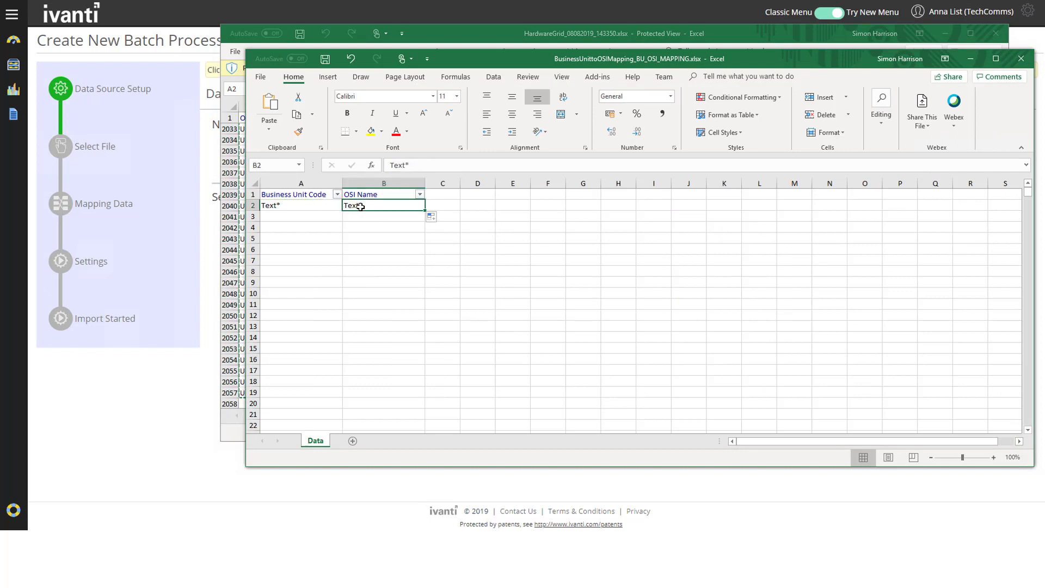
key(ctrl+v)
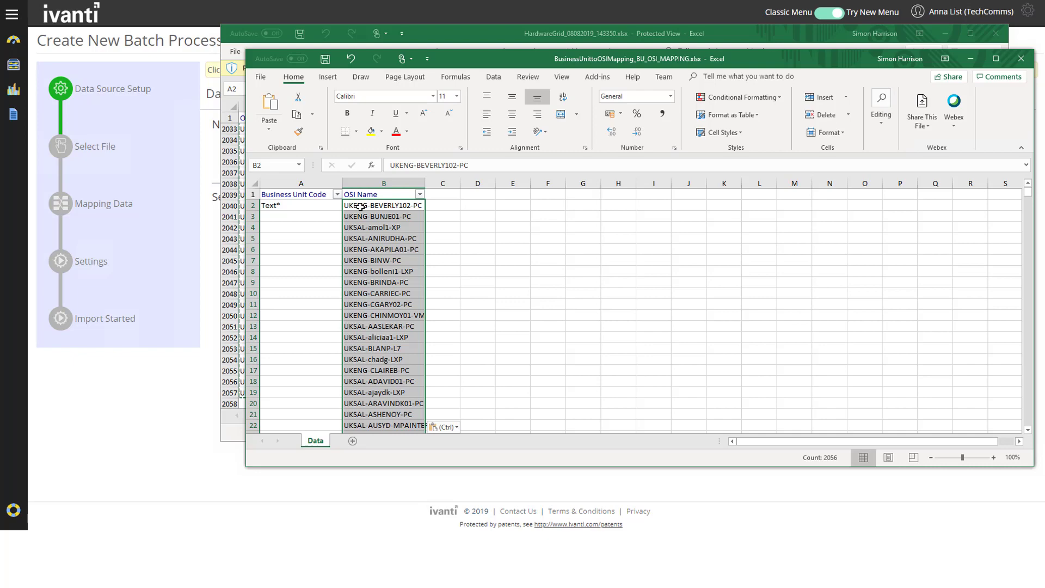
Expand Vantosi and its UK unit in Ivanti's Business Units tree to examine the unit codes, and return to the mapping workbook
click(13, 88)
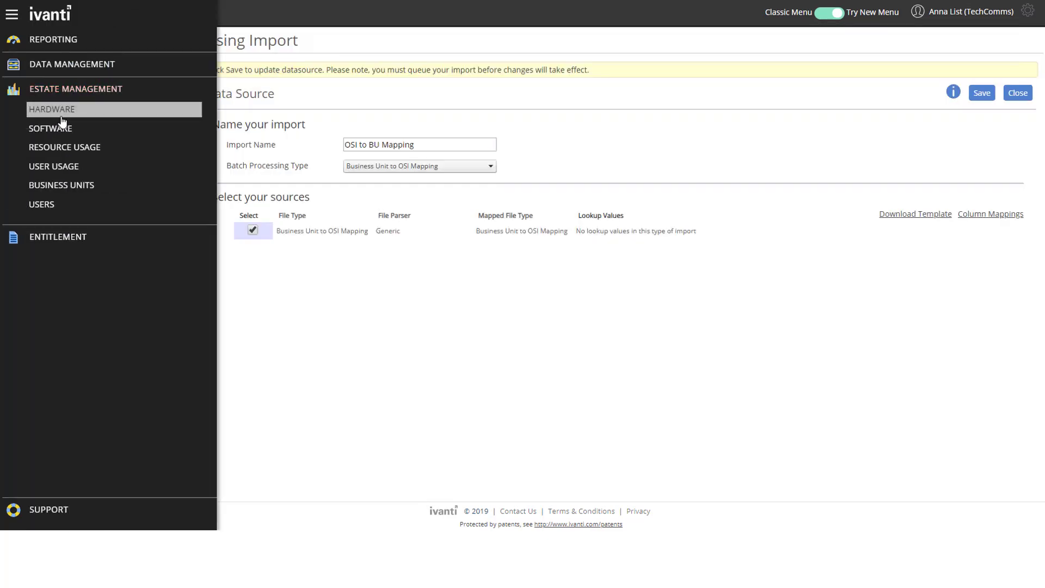
click(54, 186)
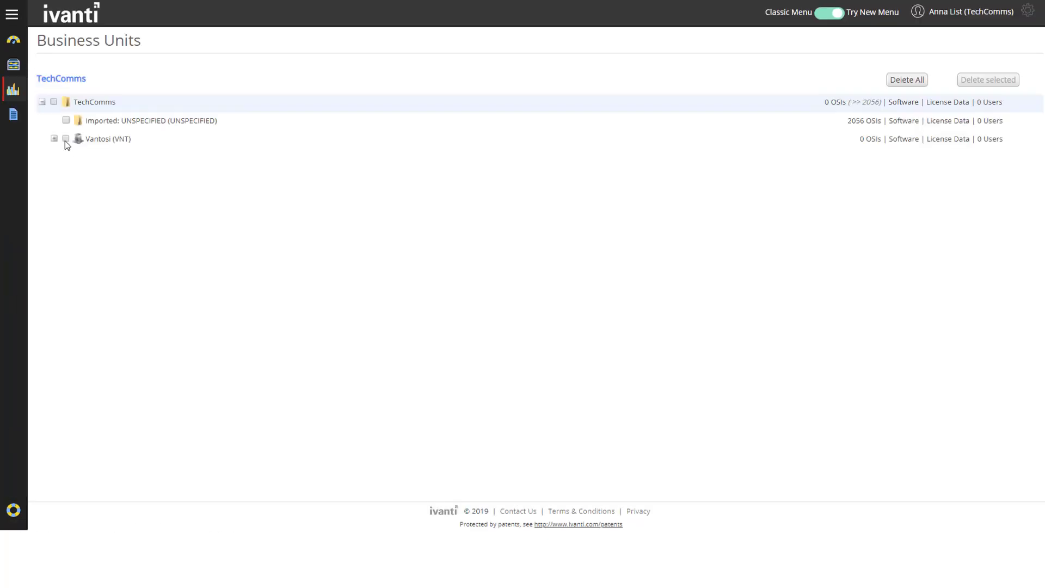
click(54, 138)
click(66, 157)
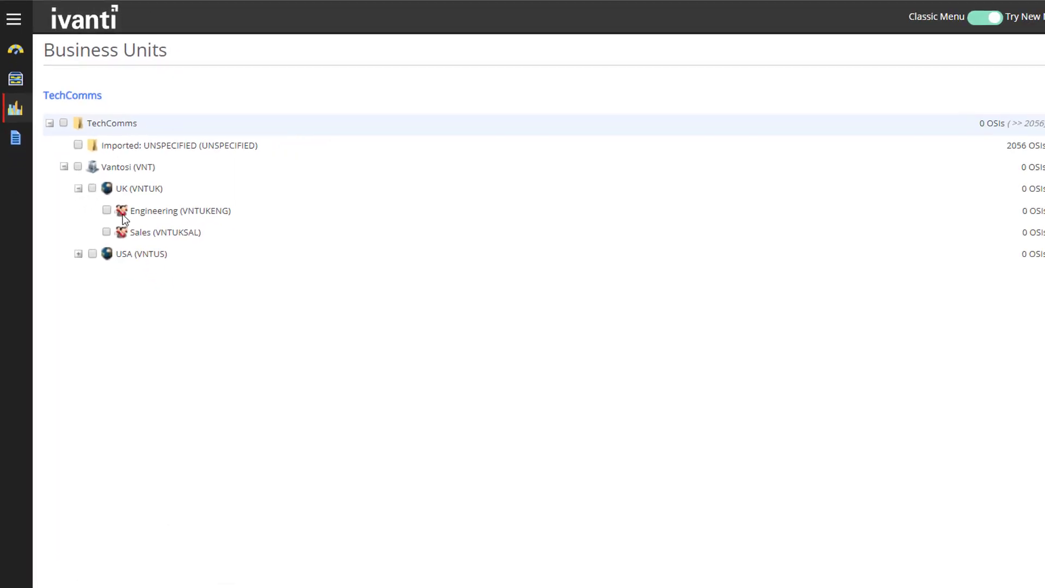
key(alt+Tab)
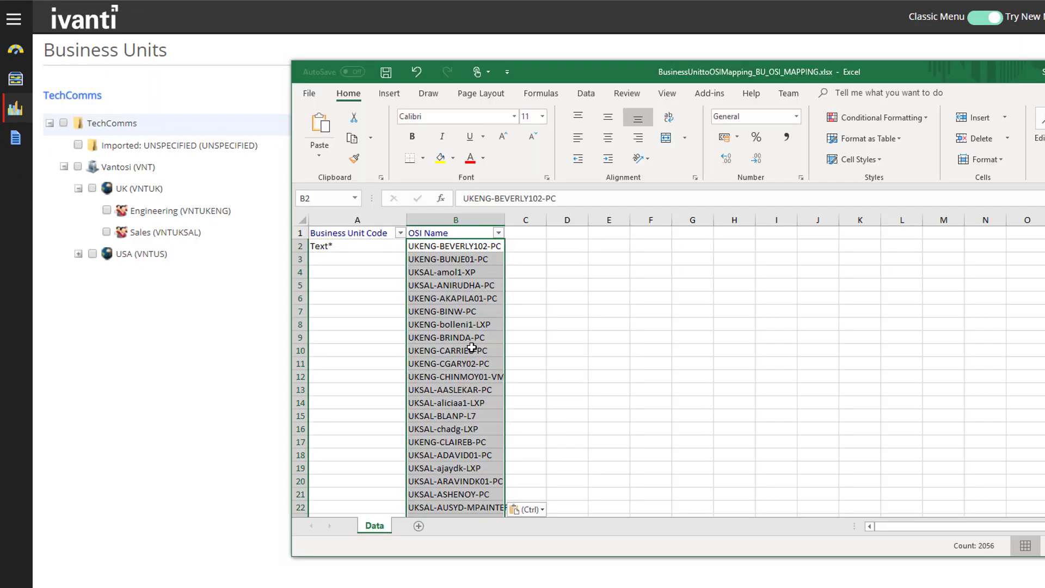
Sort the mapping sheet's data by OSI Name from A to Z, treating the first row as headers
click(436, 300)
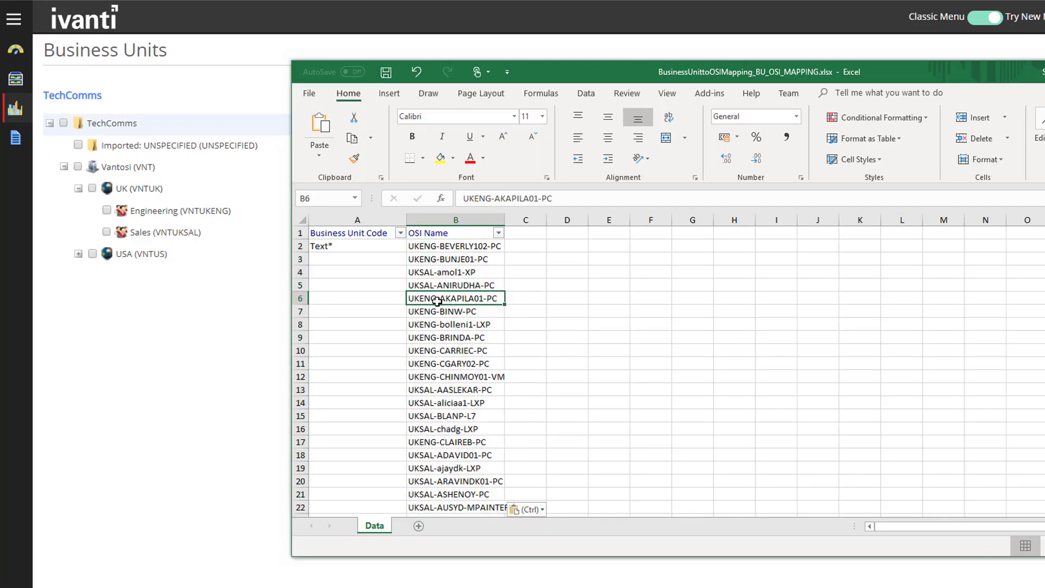
click(429, 286)
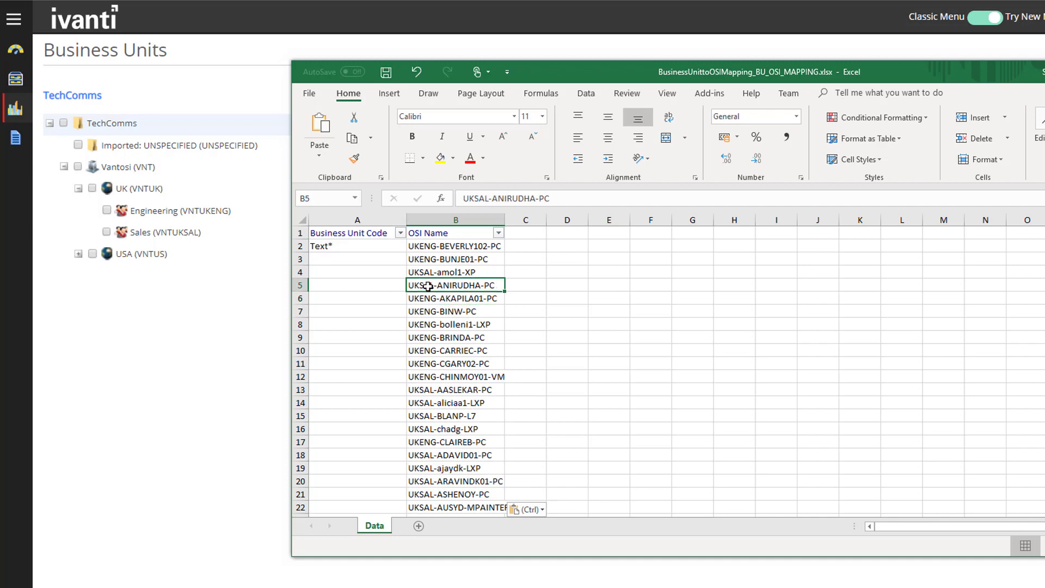
click(301, 220)
click(587, 93)
click(757, 131)
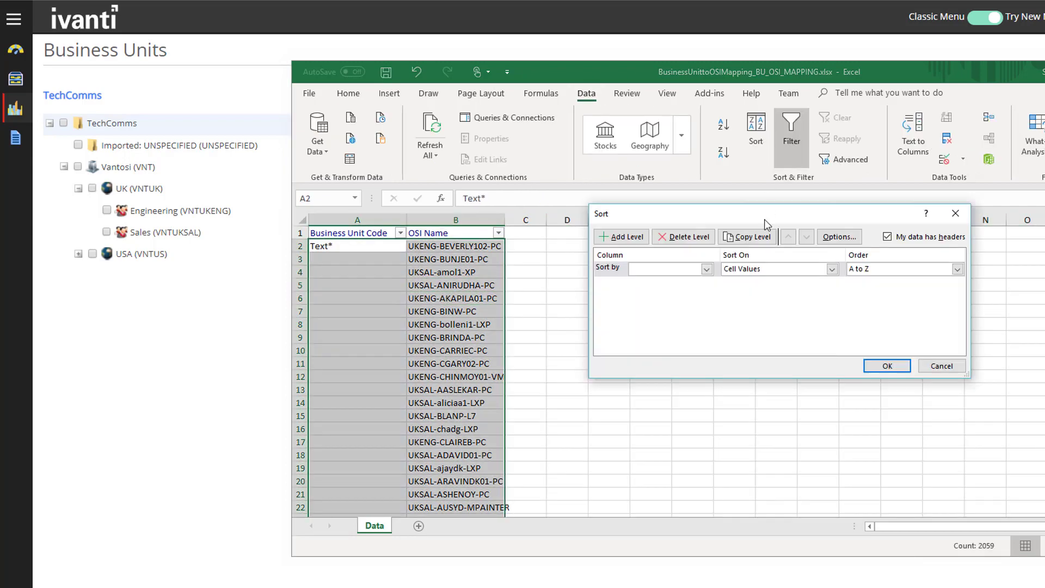
click(675, 269)
click(688, 287)
click(878, 364)
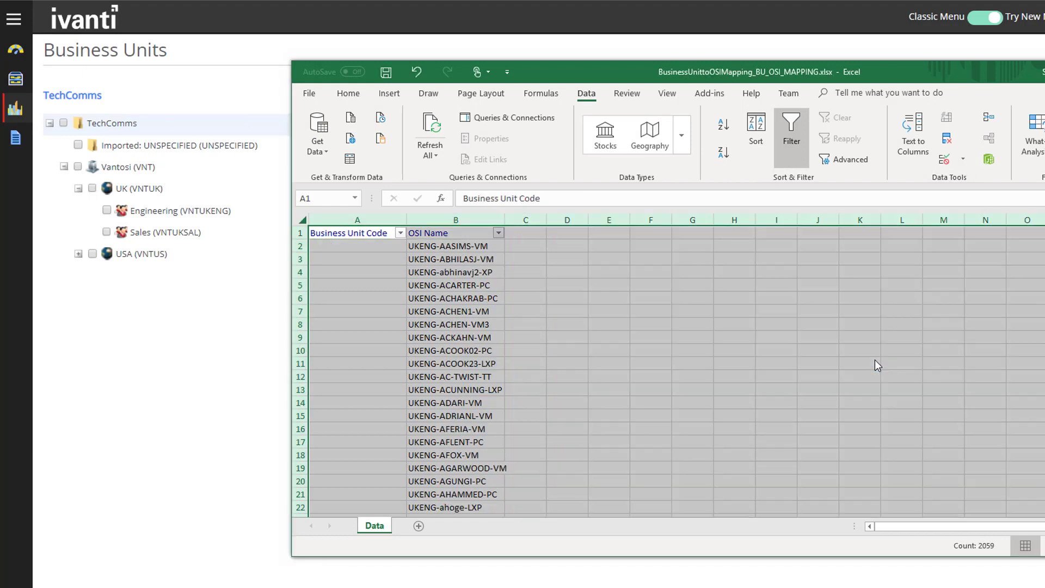
Enter the business unit code VNTUKENG in cell A2 and fill it down column A alongside the UKENG OSIs
click(339, 249)
text(VNTUKENG)
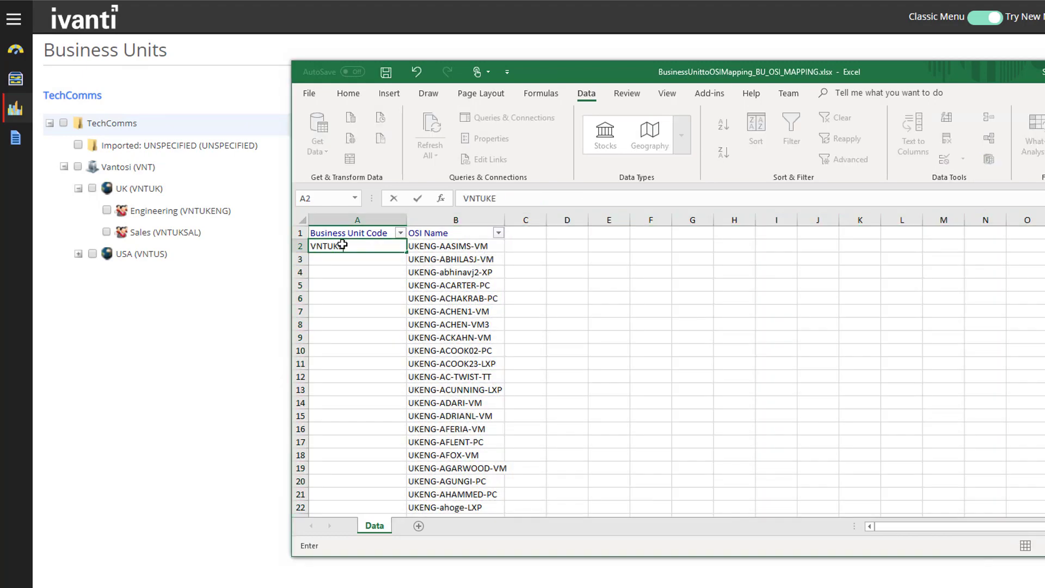
key(ctrl+Return)
drag(405, 252, 381, 334)
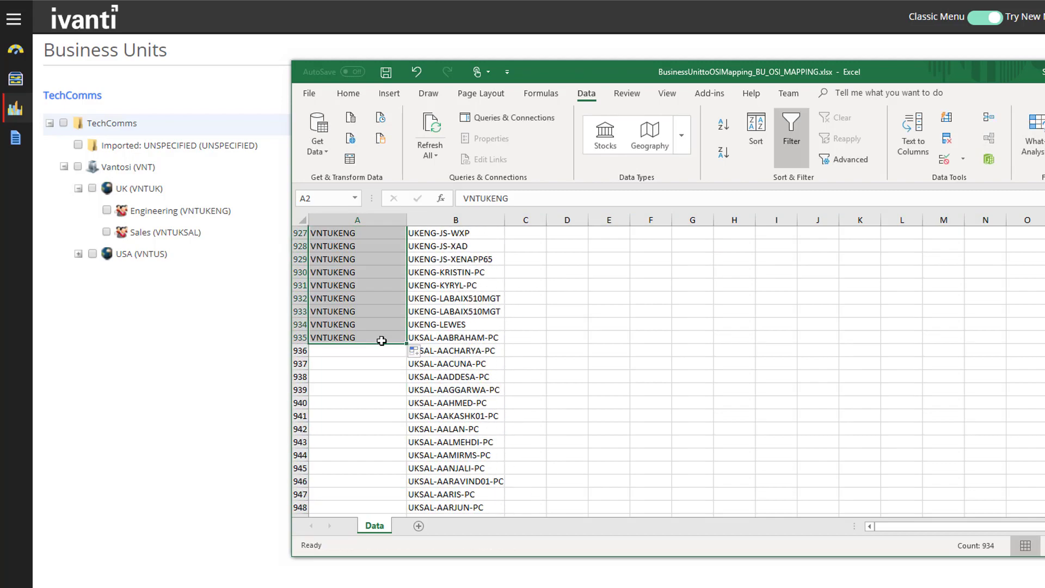
Enter the business unit code VNTUKSAL in cell A935 and fill it down alongside the remaining UKSAL OSIs
click(375, 337)
text(VNTUK)
key(BackSpace)
text(SAL)
key(ctrl+Return)
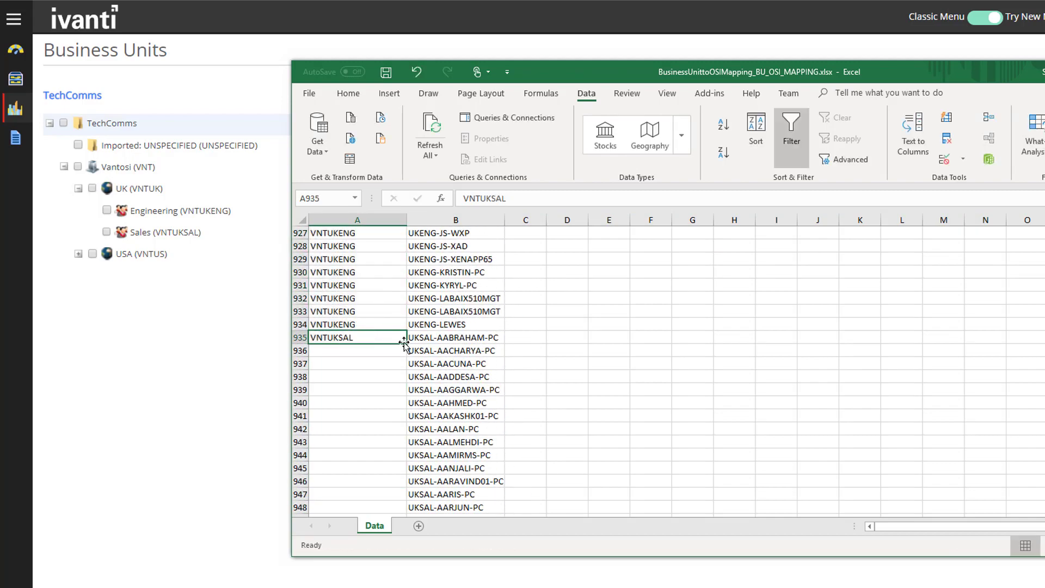
double_click(406, 343)
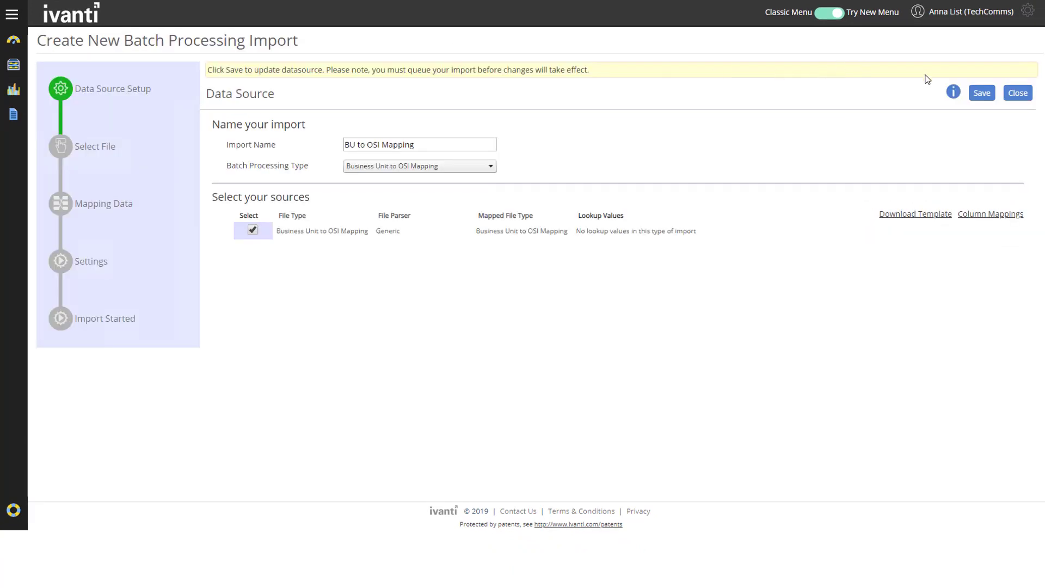
Switch to Ivanti, save the BU to OSI Mapping data source and upload BusinessUnittoOSIMapping_BU_OSI_MAPPING.xlsx as its import file
click(983, 94)
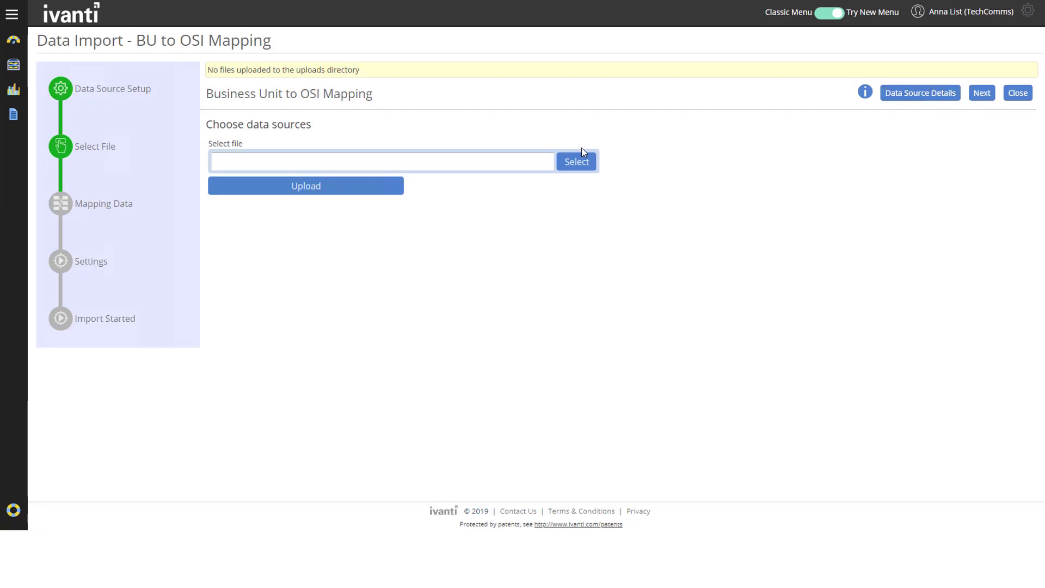
click(575, 162)
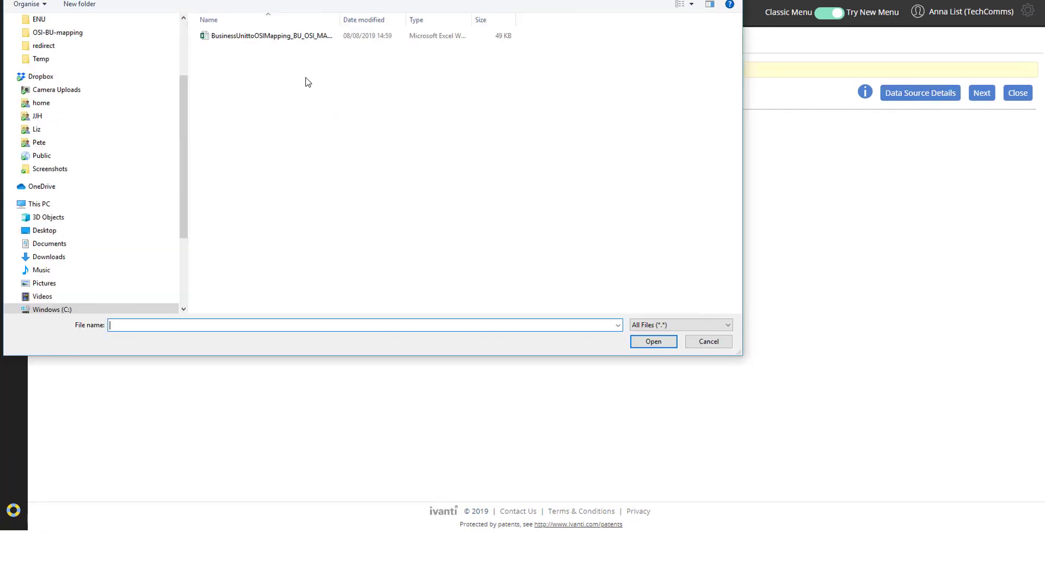
double_click(275, 37)
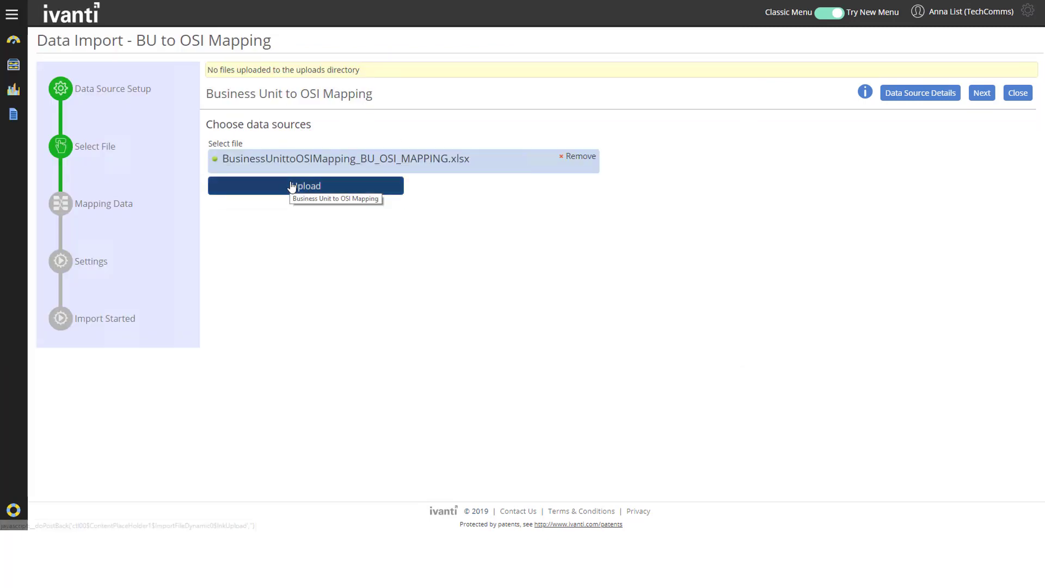
click(291, 184)
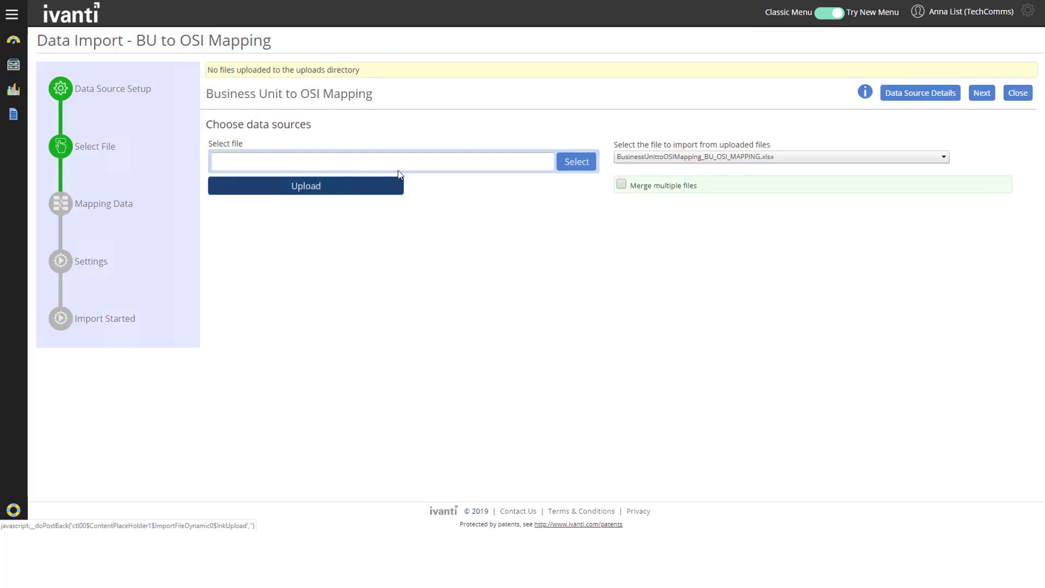
click(974, 98)
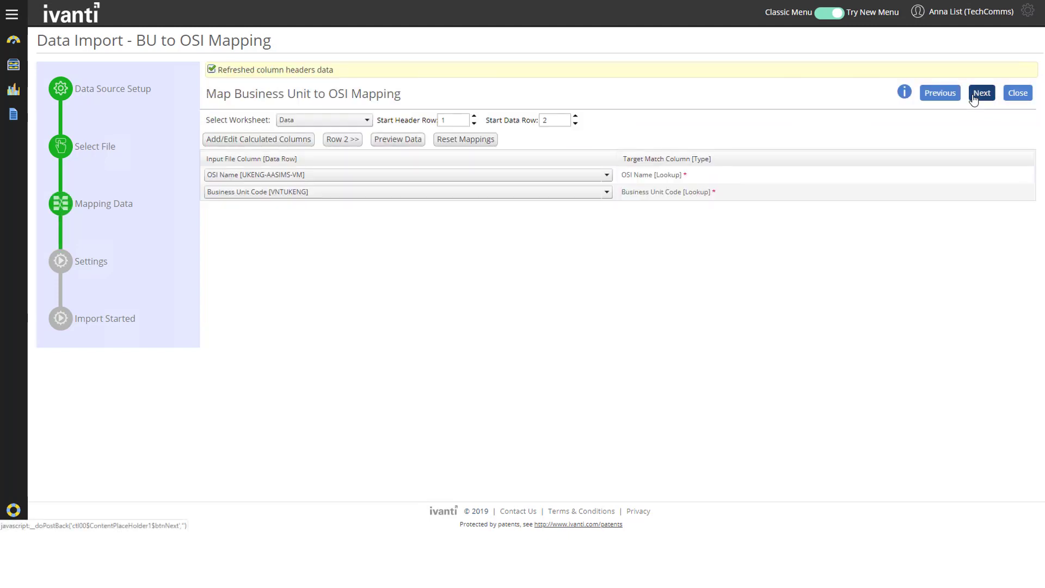
Keep the proposed column mappings and queue the import with the Merge method and recognition after import turned off
click(974, 98)
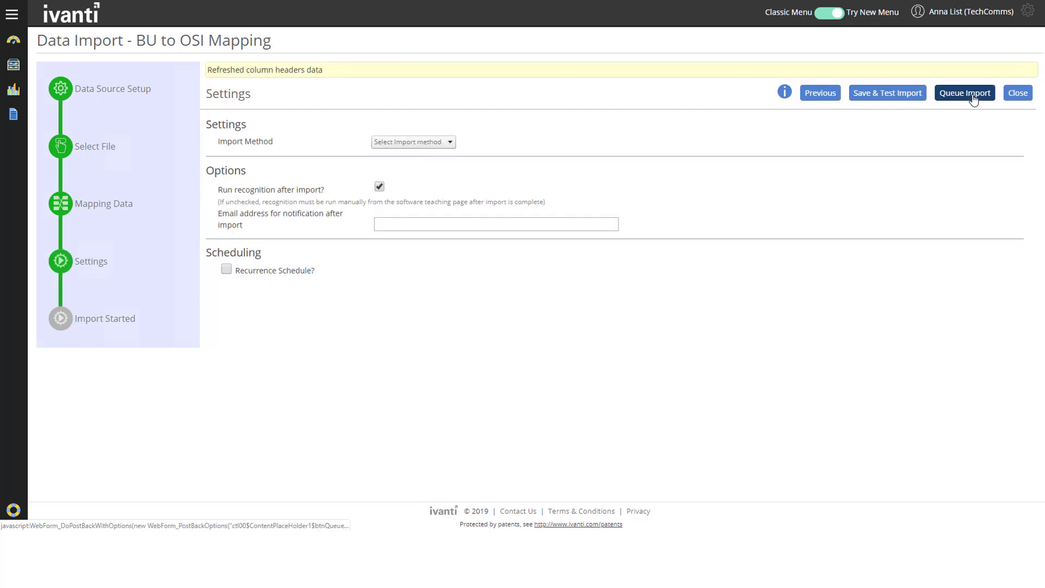
click(419, 143)
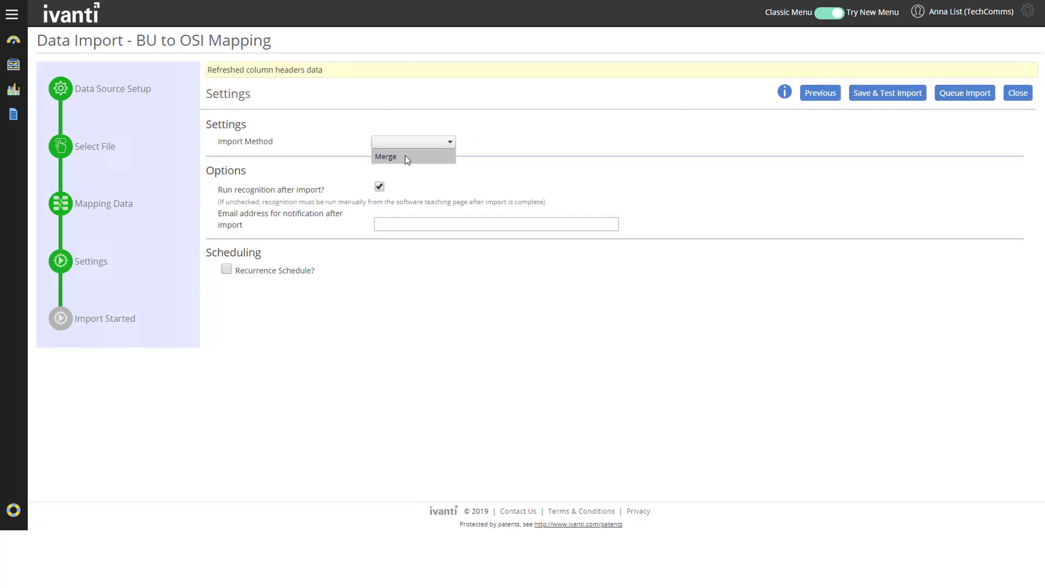
click(405, 156)
click(380, 199)
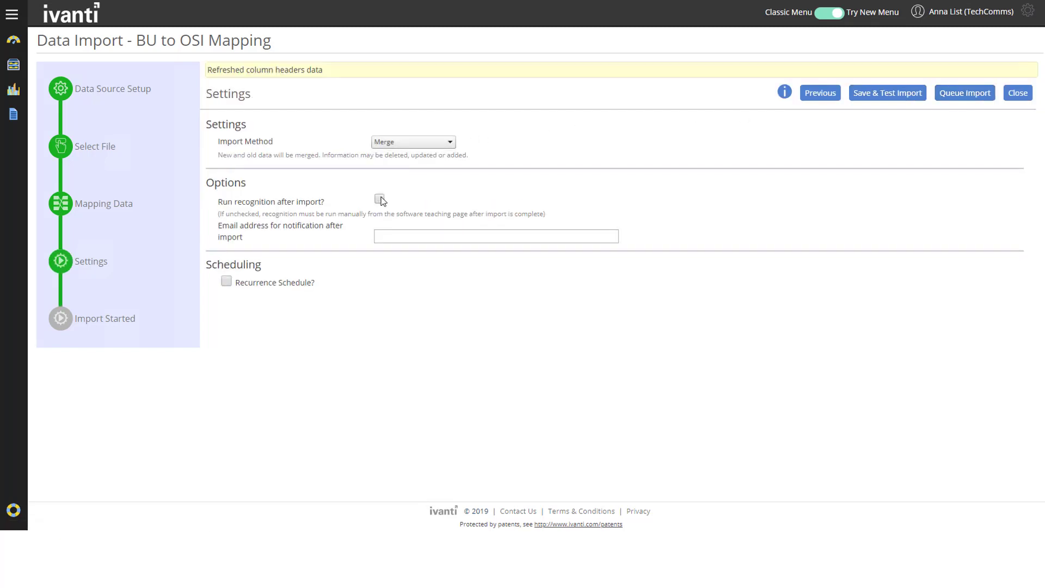
click(951, 97)
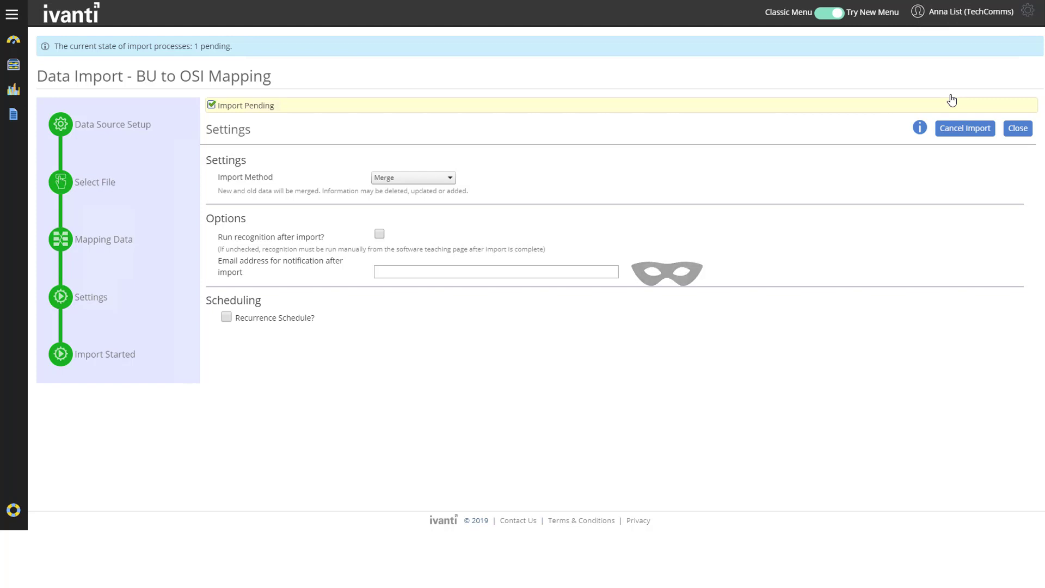
click(1015, 132)
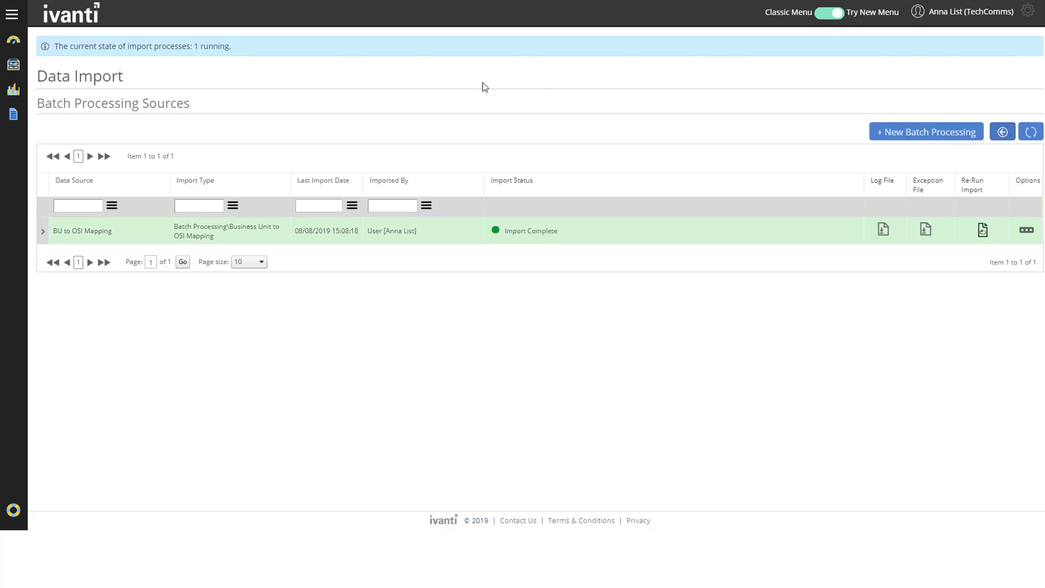
Open the Business Units tree and expand Vantosi and its UK unit to check the OSI counts for Engineering and Sales
click(16, 91)
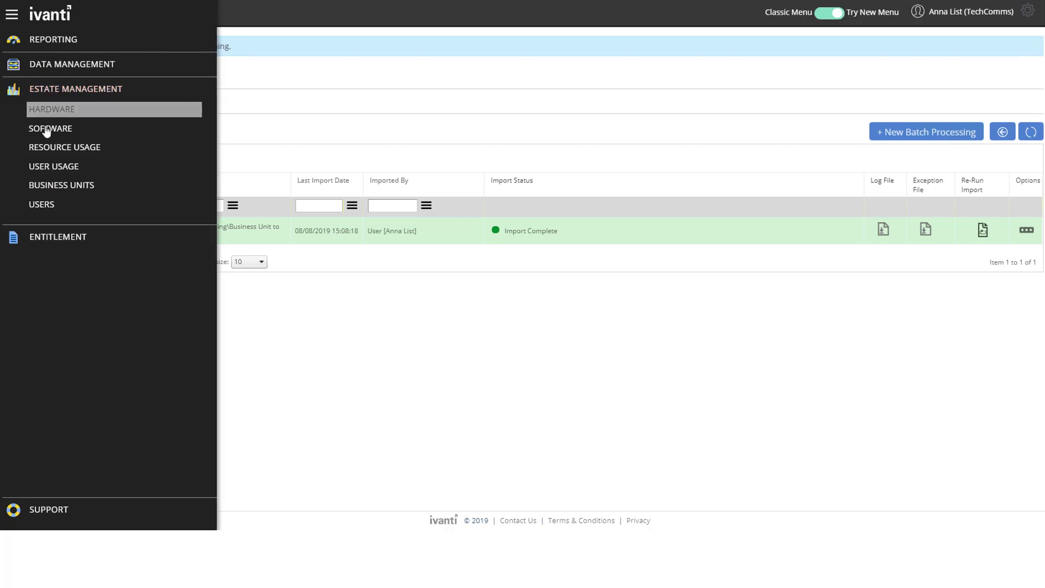
click(51, 186)
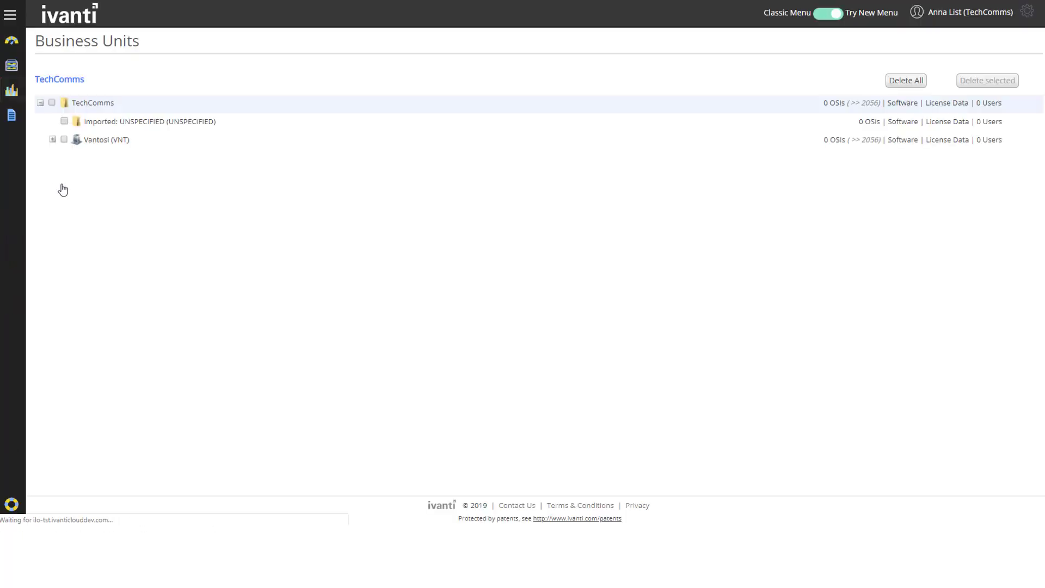
click(53, 140)
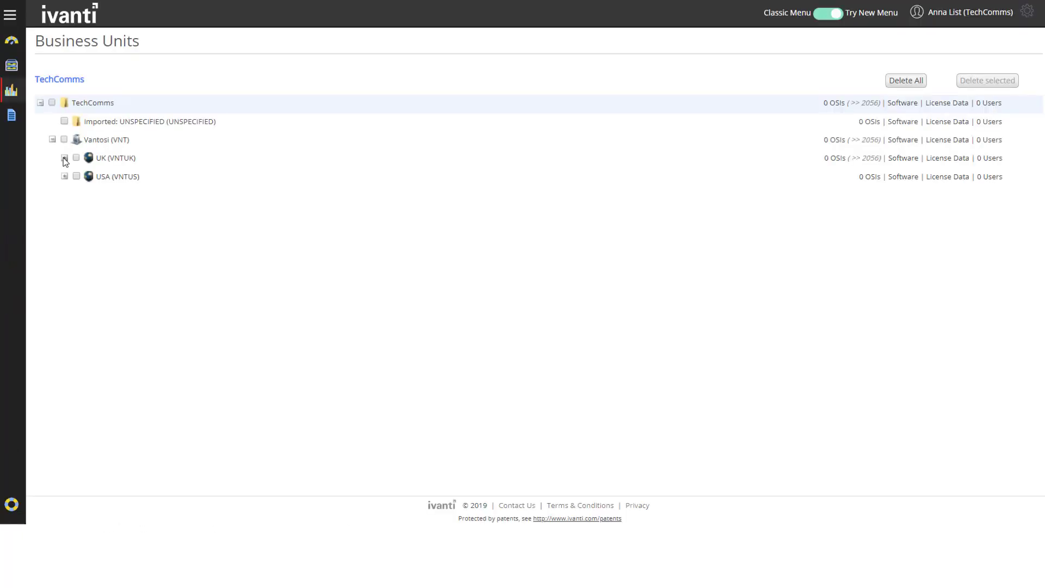
click(65, 158)
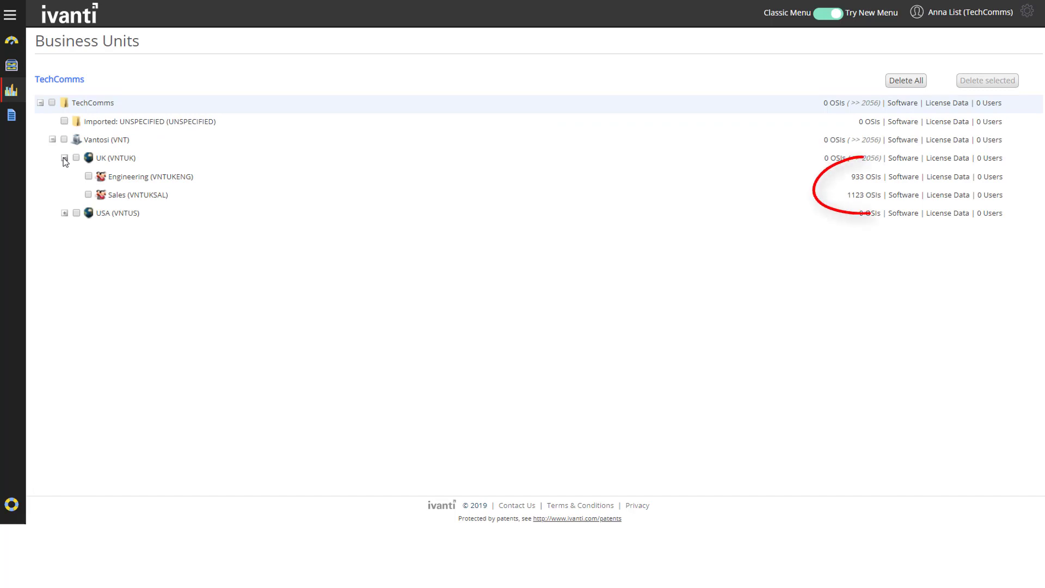